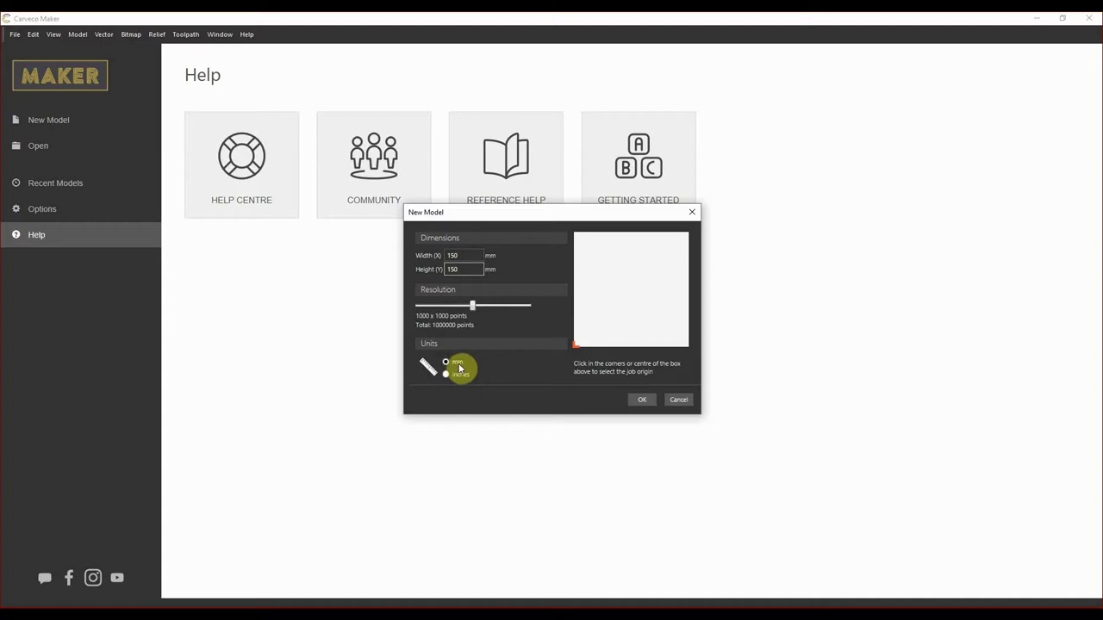
Create a new 150 x 150 mm model and import QueenBee.stl into it as a 3D model.
click(639, 403)
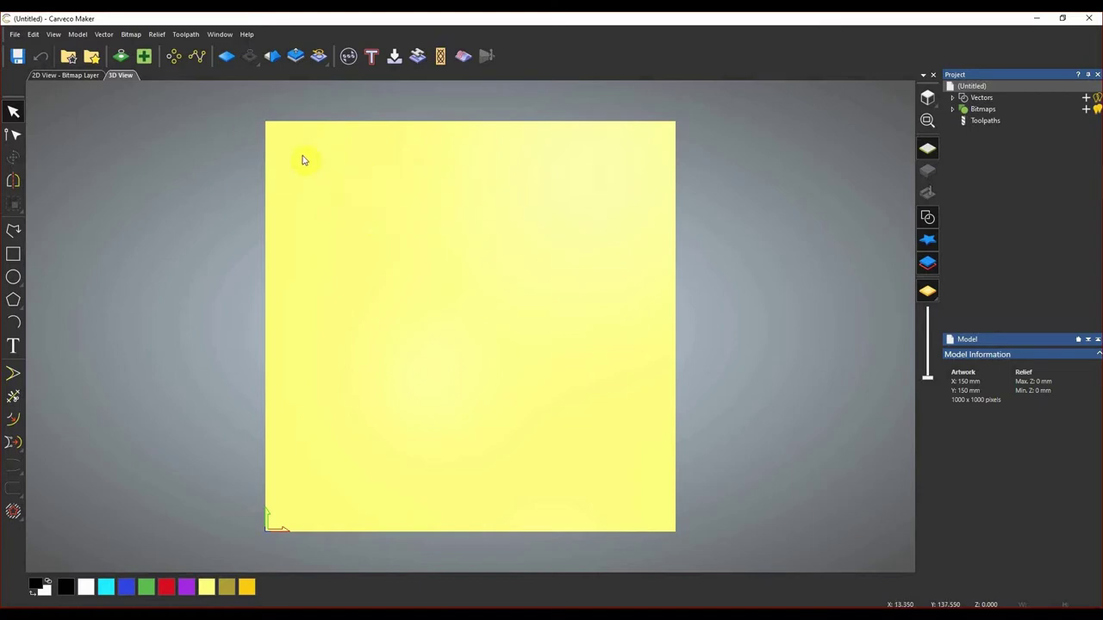
click(156, 34)
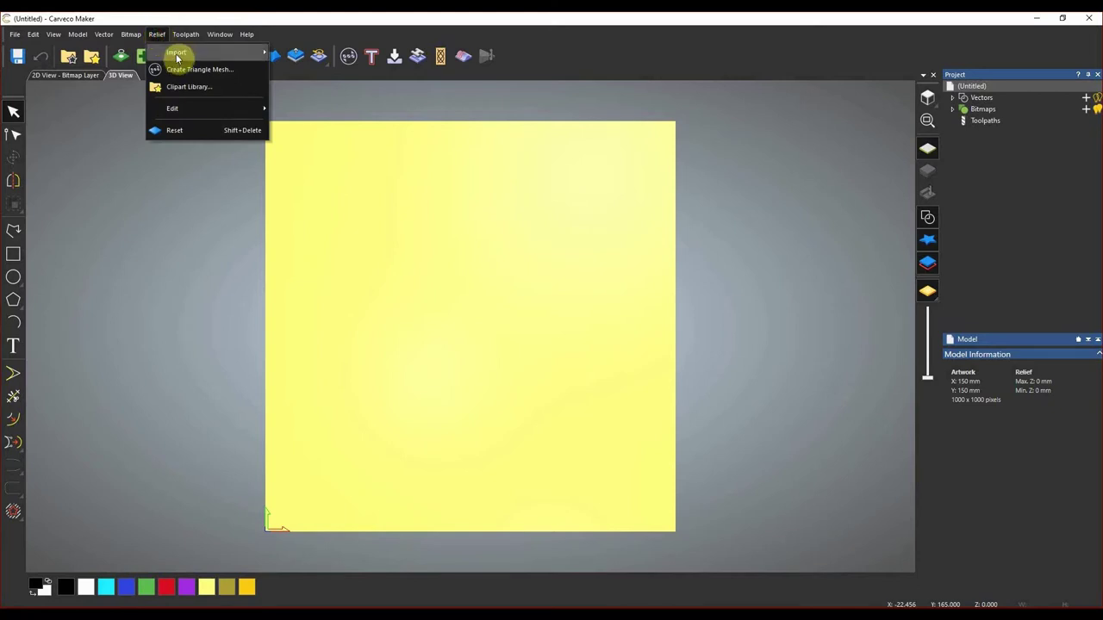
mouse_move(180, 57)
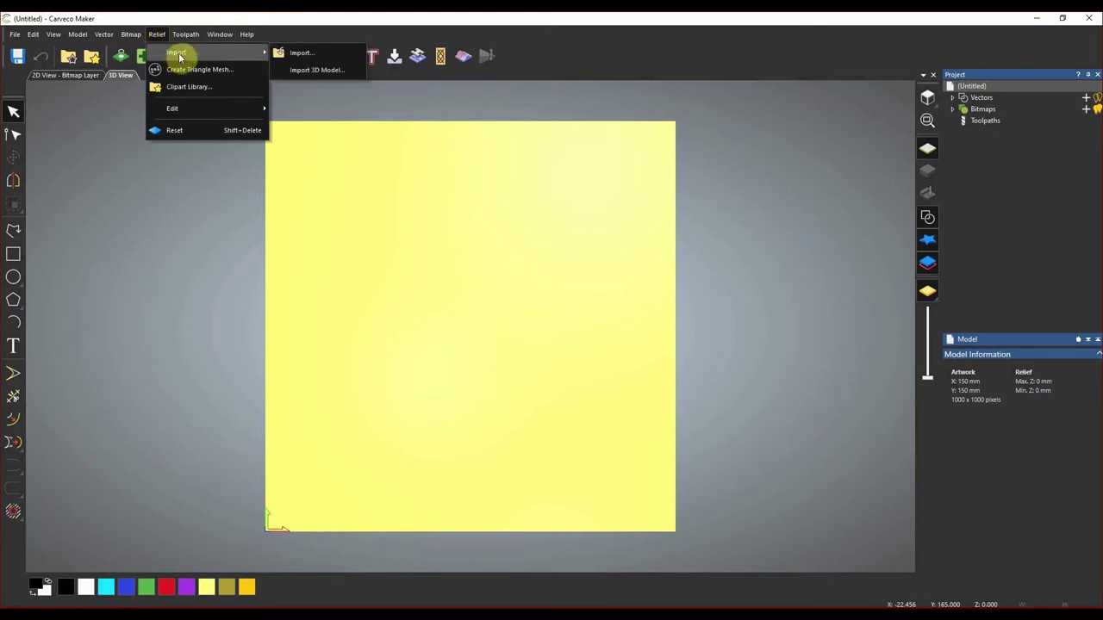
click(322, 72)
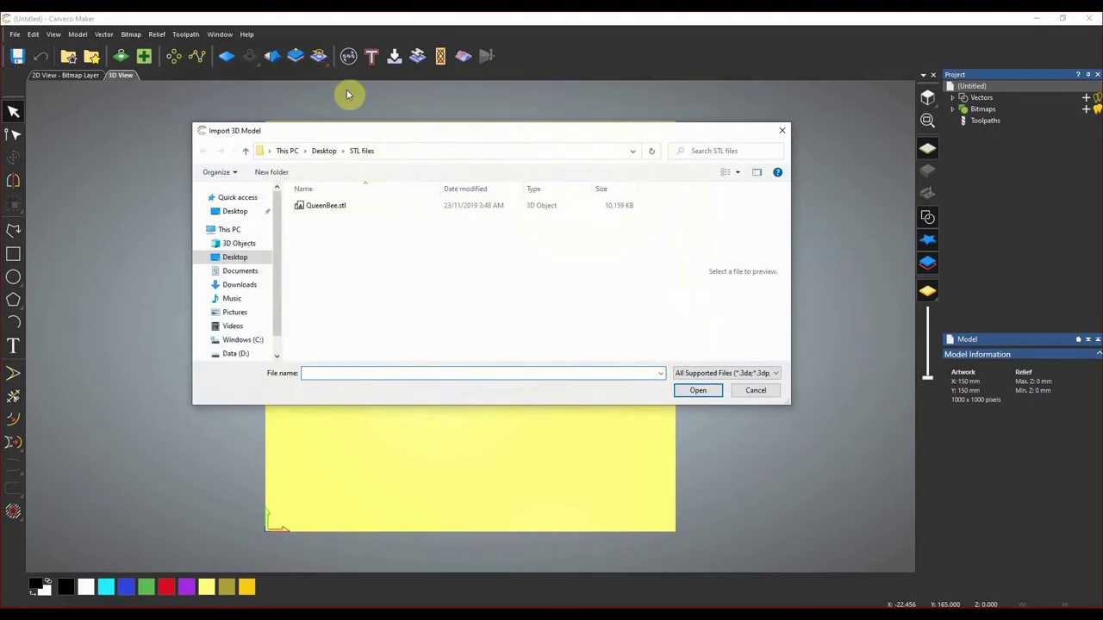
click(326, 207)
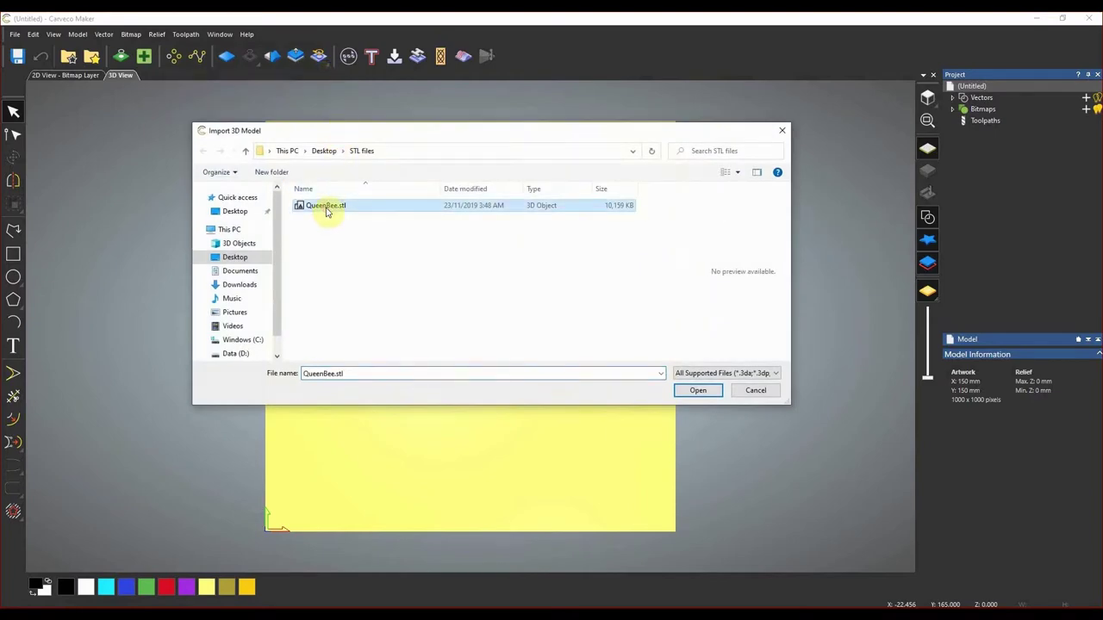
click(698, 392)
click(545, 208)
drag(545, 208, 782, 220)
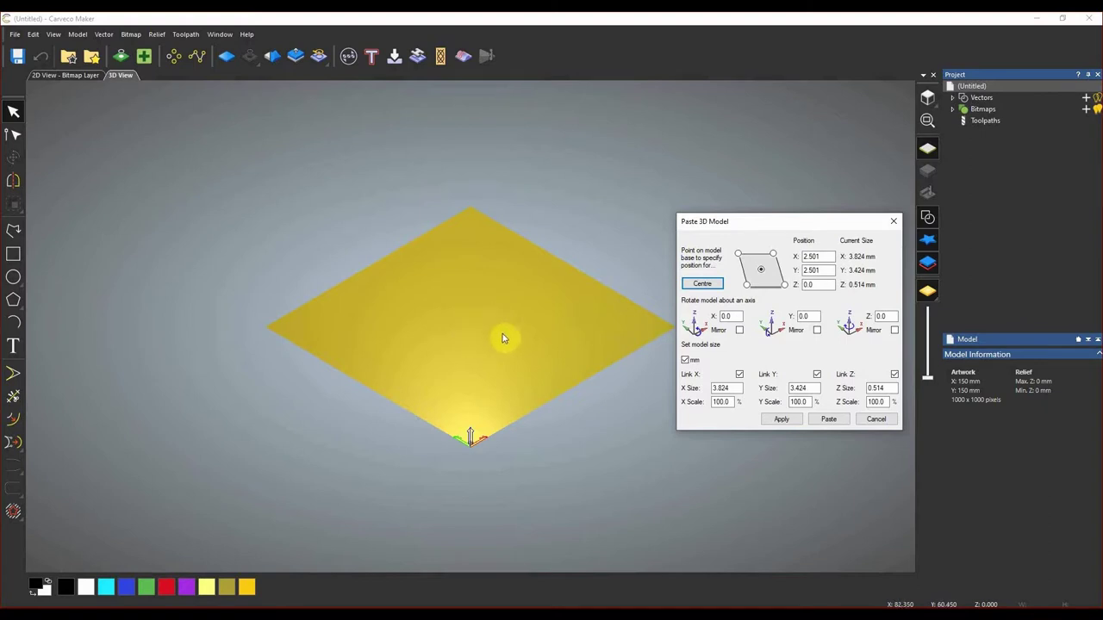
Scale the imported bee proportionally to an X size of 120 mm and centre it on the base.
drag(710, 388, 730, 389)
double_click(797, 389)
double_click(880, 389)
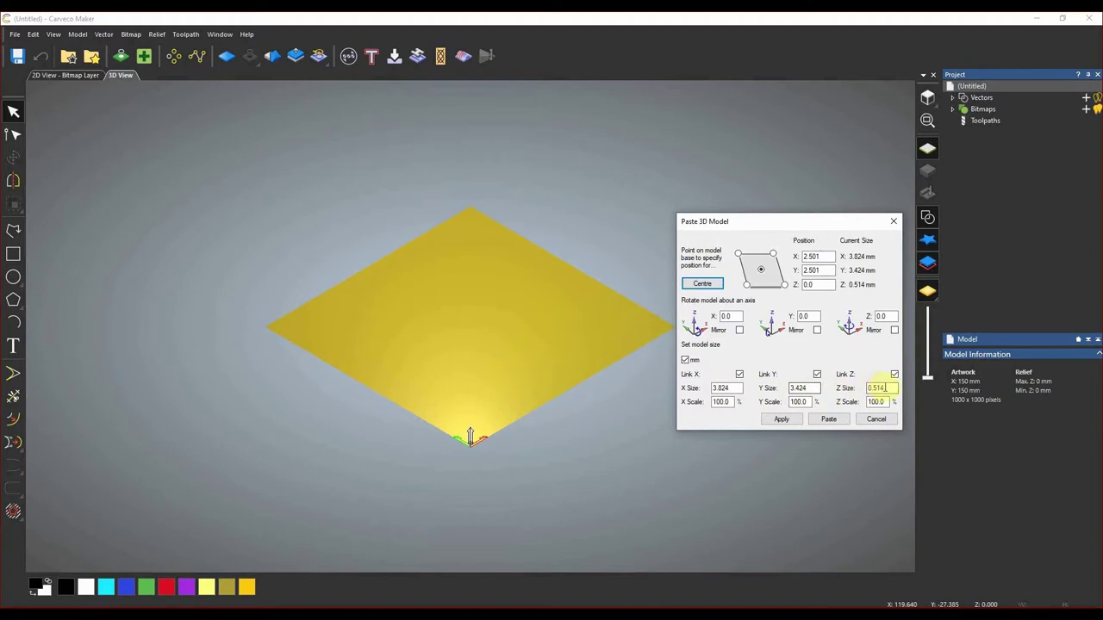
double_click(728, 389)
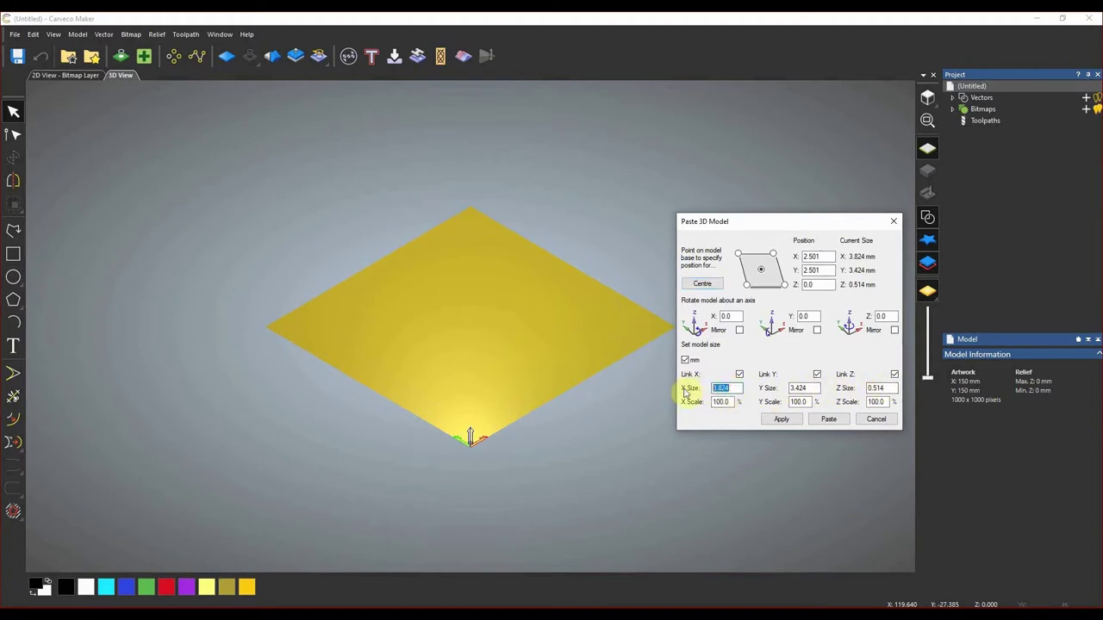
text(120)
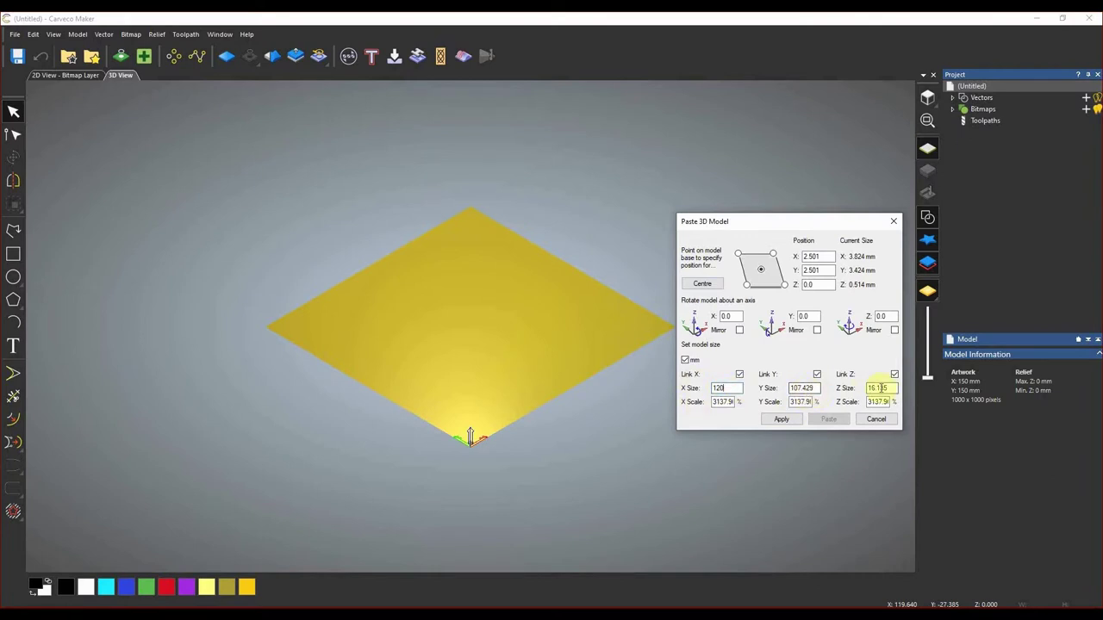
click(732, 387)
click(780, 419)
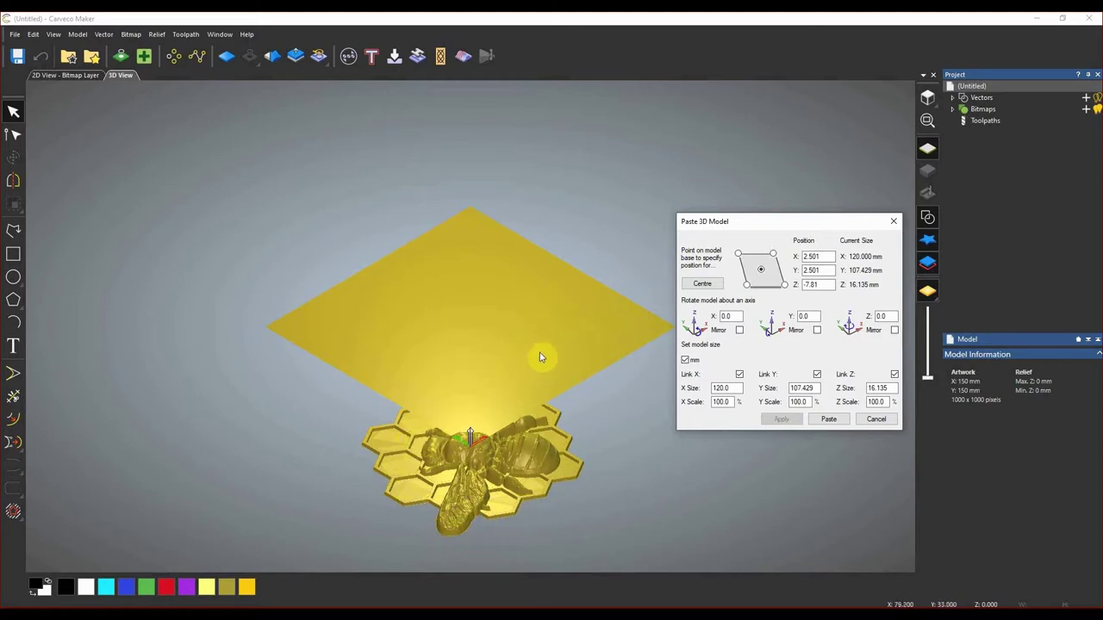
click(707, 286)
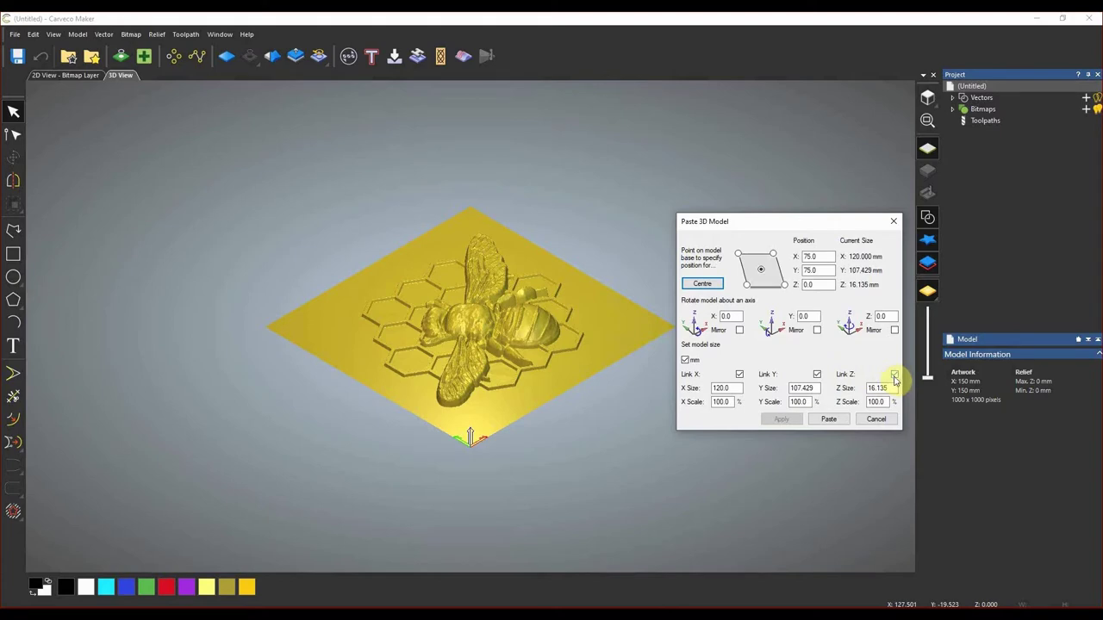
Unlink the Z size and set it to 10 mm, then recentre the bee and paste it into the relief.
click(894, 375)
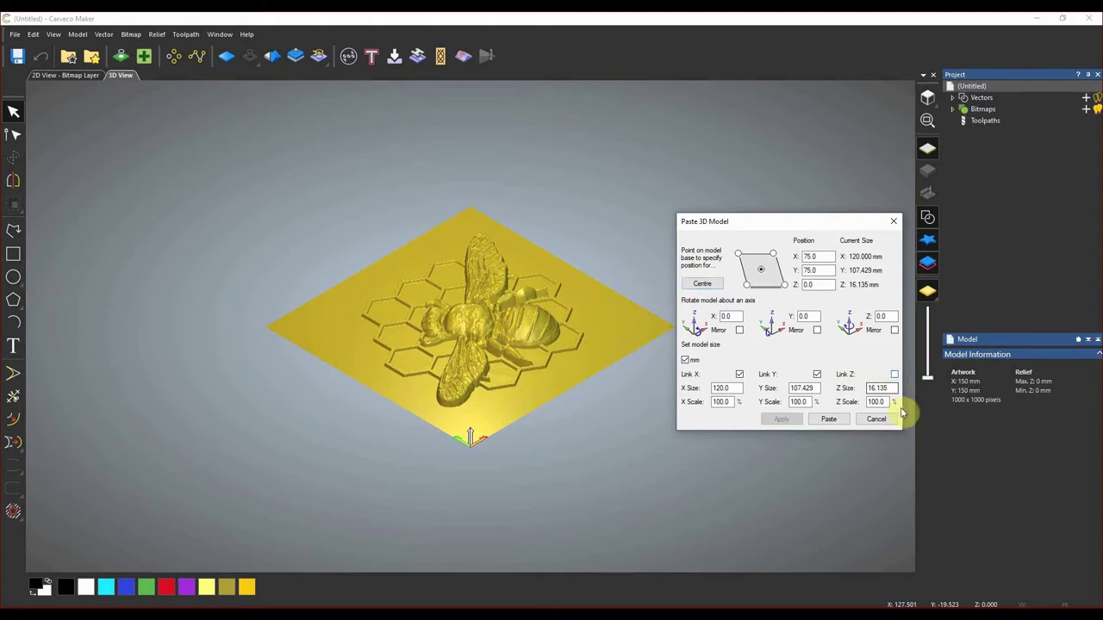
drag(889, 388, 867, 390)
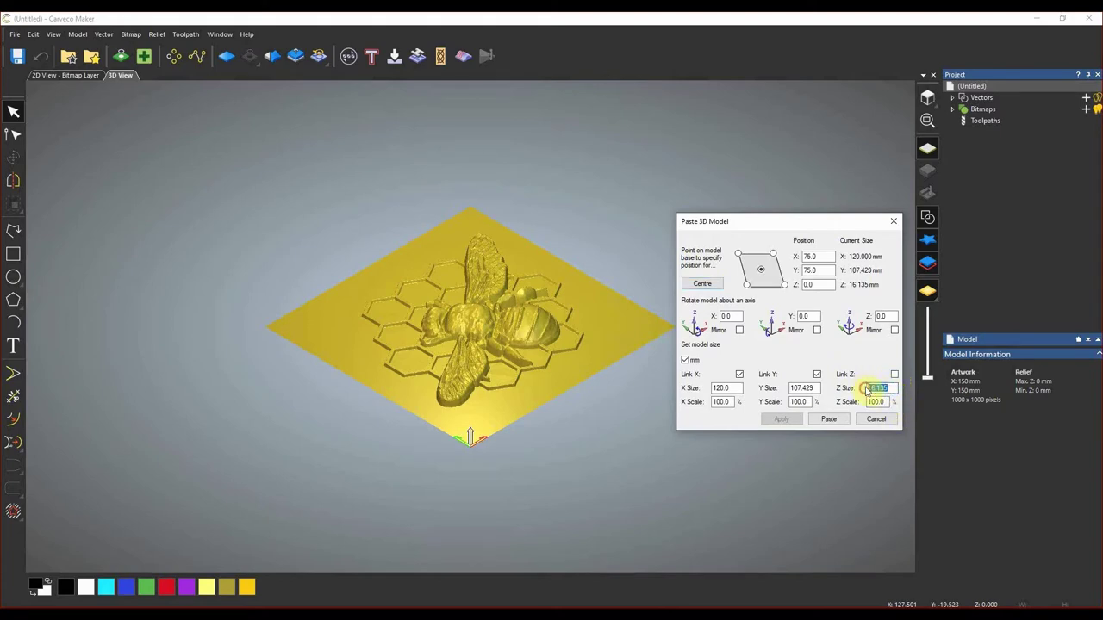
text(10)
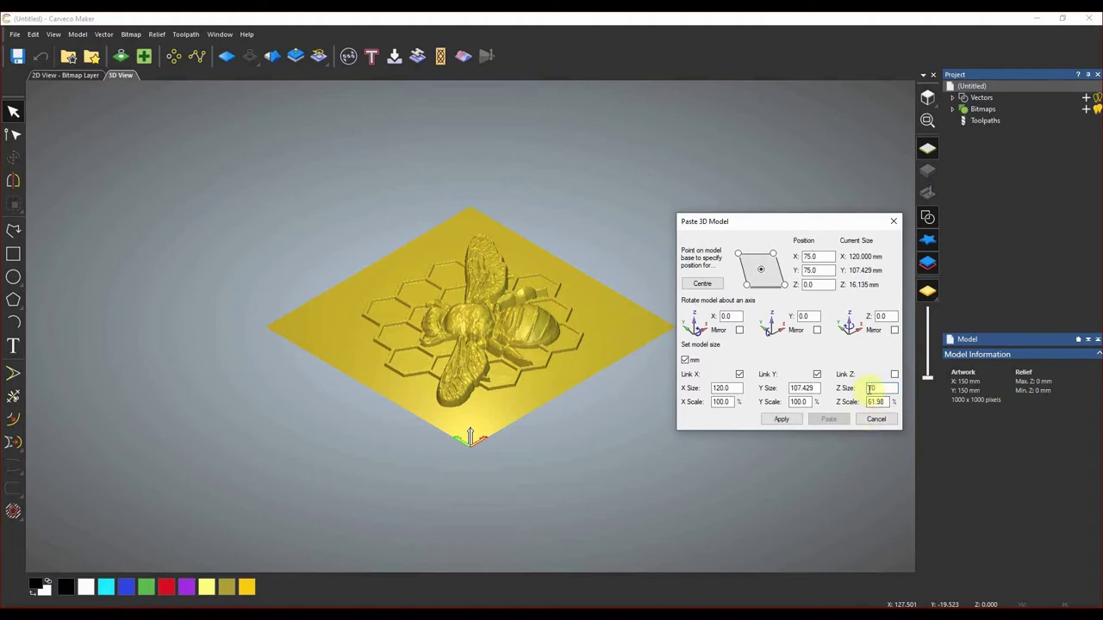
click(780, 419)
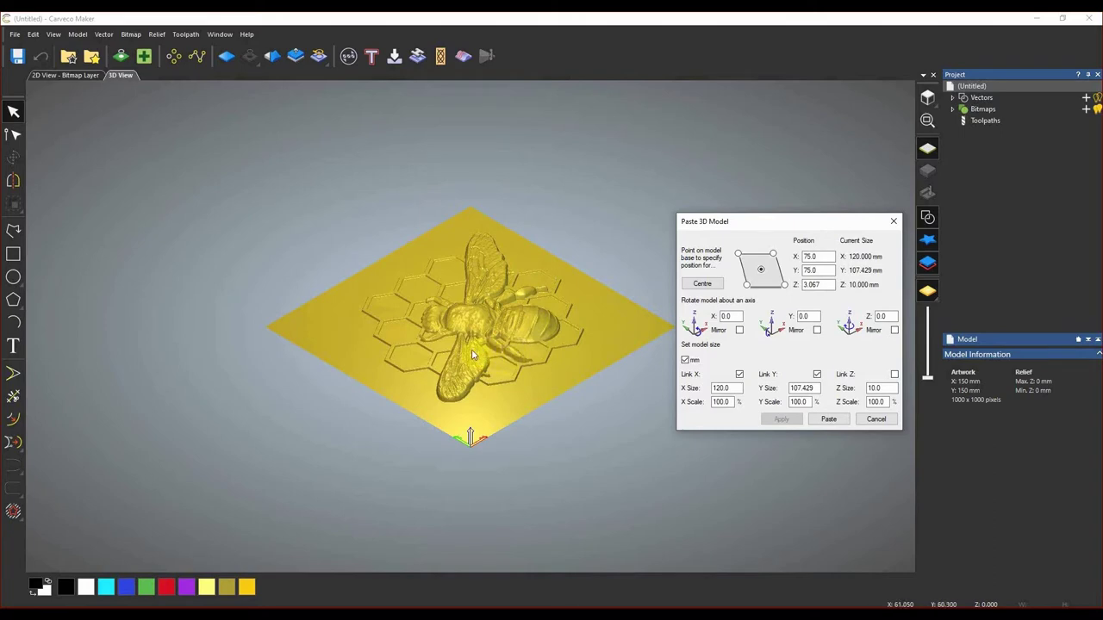
click(701, 284)
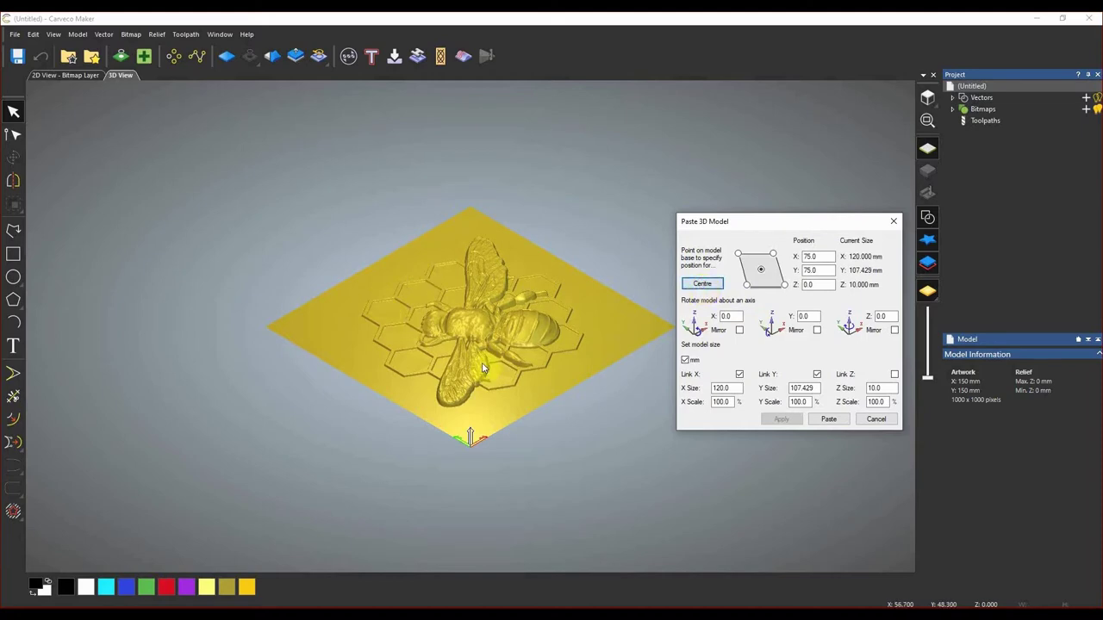
click(829, 420)
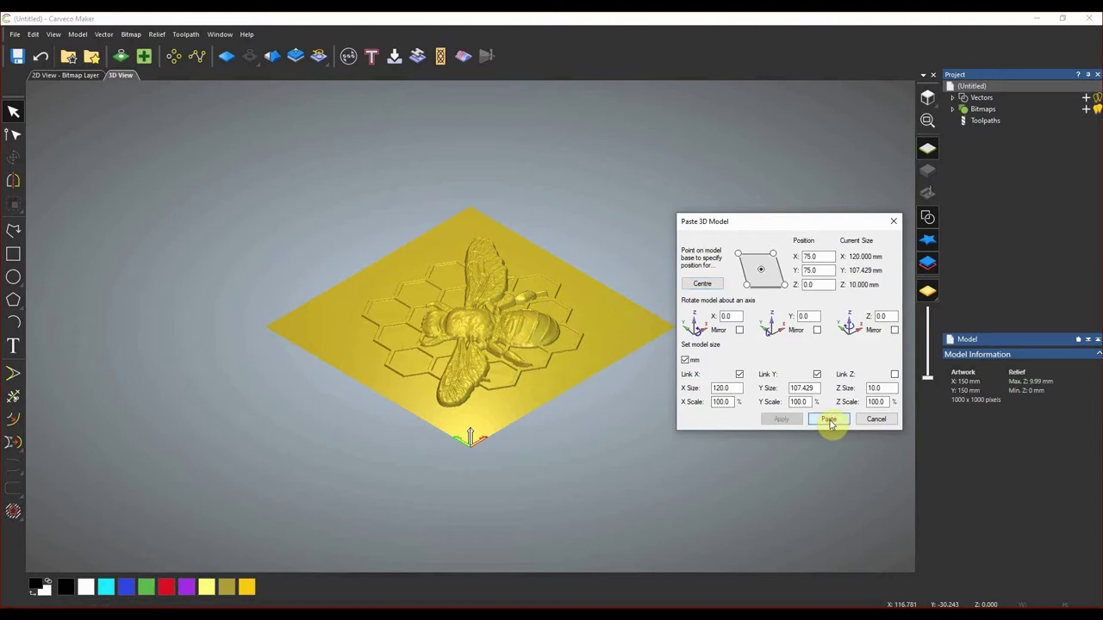
click(878, 420)
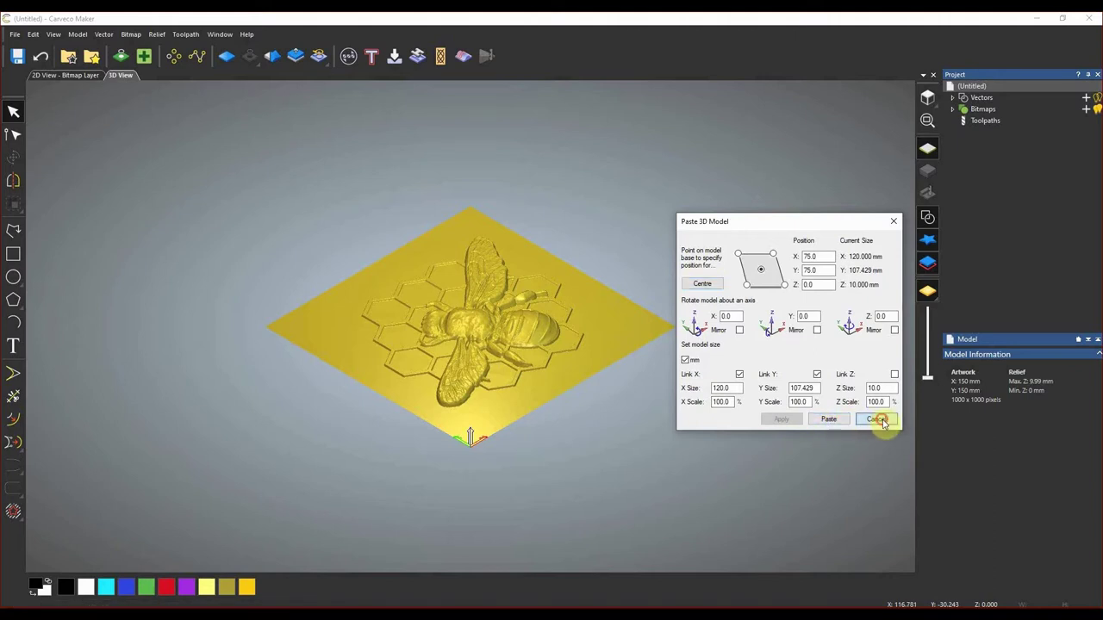
Examine the pasted bee relief up close and from a steeper viewing angle.
scroll(488, 345, up, 2)
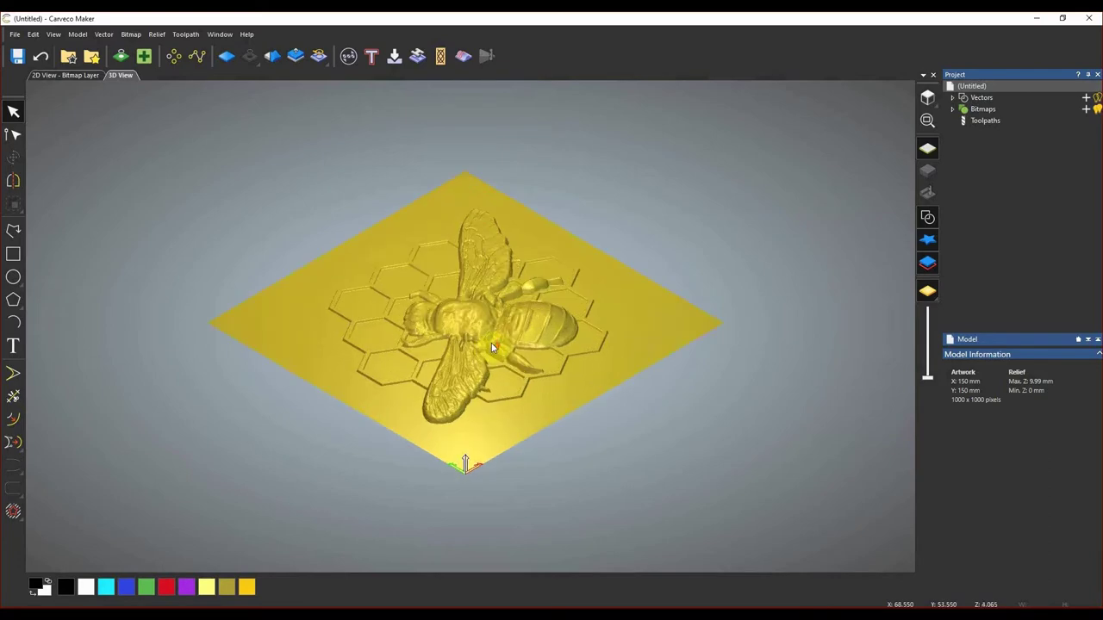
scroll(488, 342, up, 3)
scroll(489, 342, down, 2)
scroll(489, 342, up, 3)
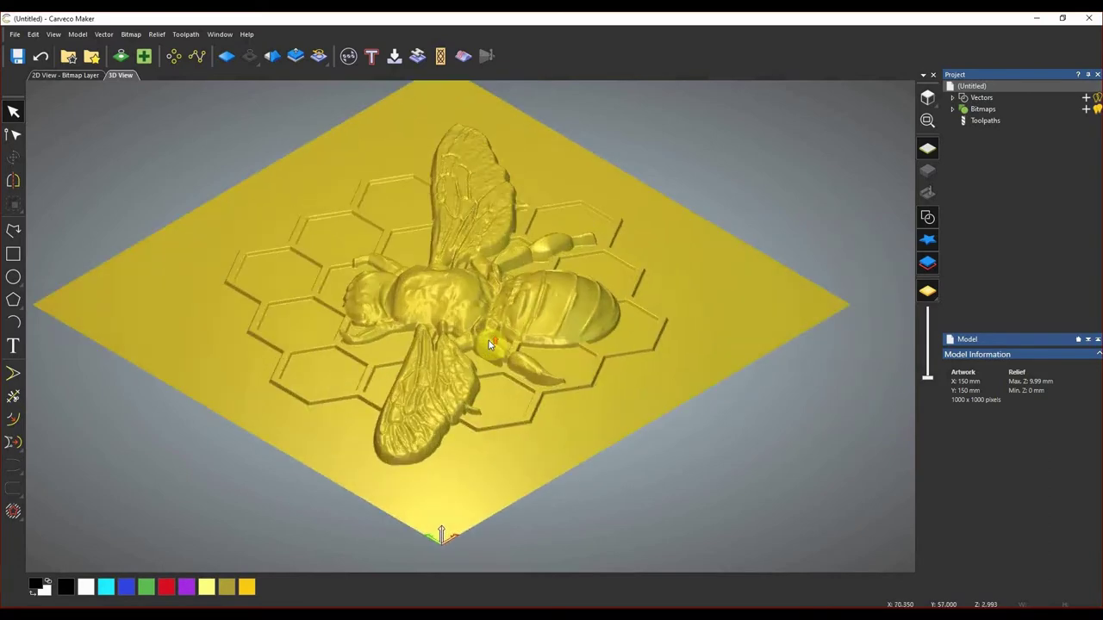
scroll(489, 342, down, 2)
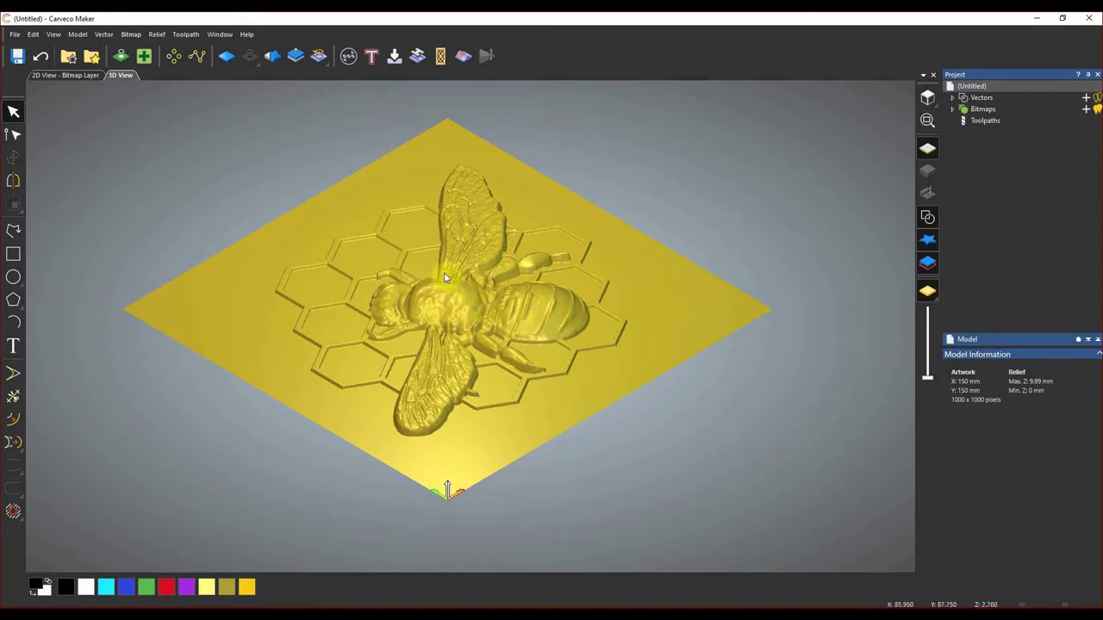
drag(447, 275, 444, 349)
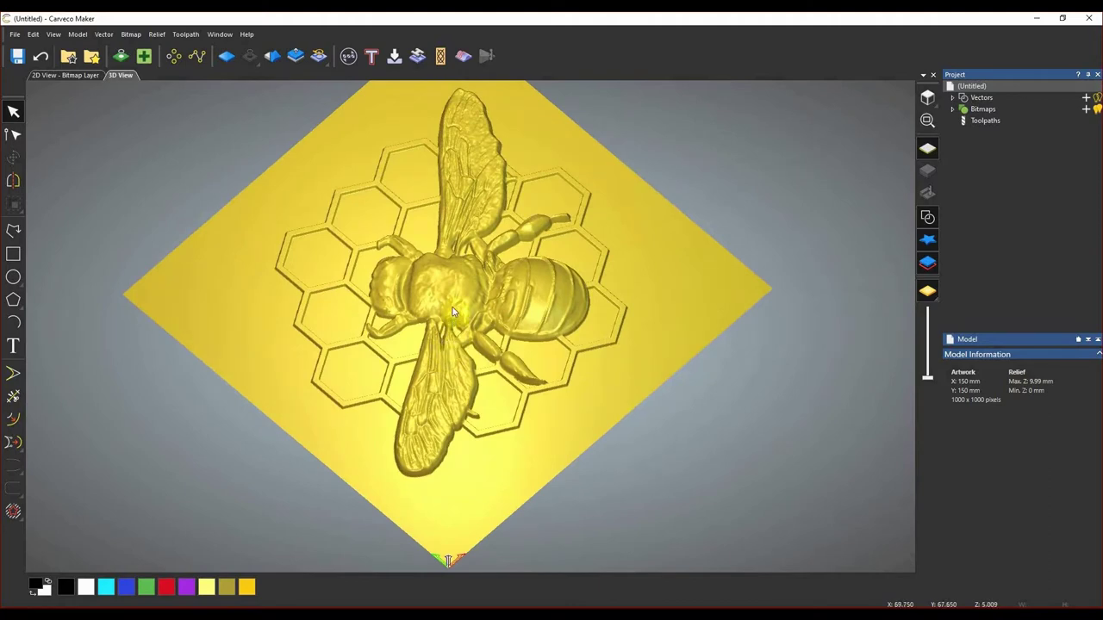
mouse_move(454, 312)
mouse_down()
mouse_move(530, 317)
mouse_move(455, 327)
mouse_up()
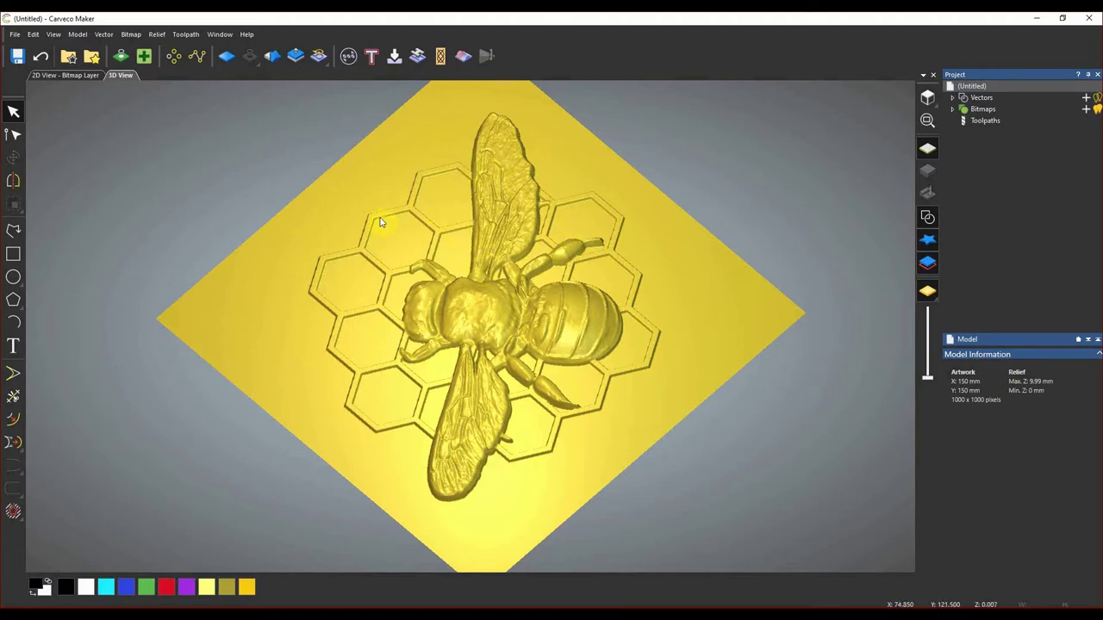
Create a boundary vector around the bee relief with smooth boundaries and no height range.
click(105, 36)
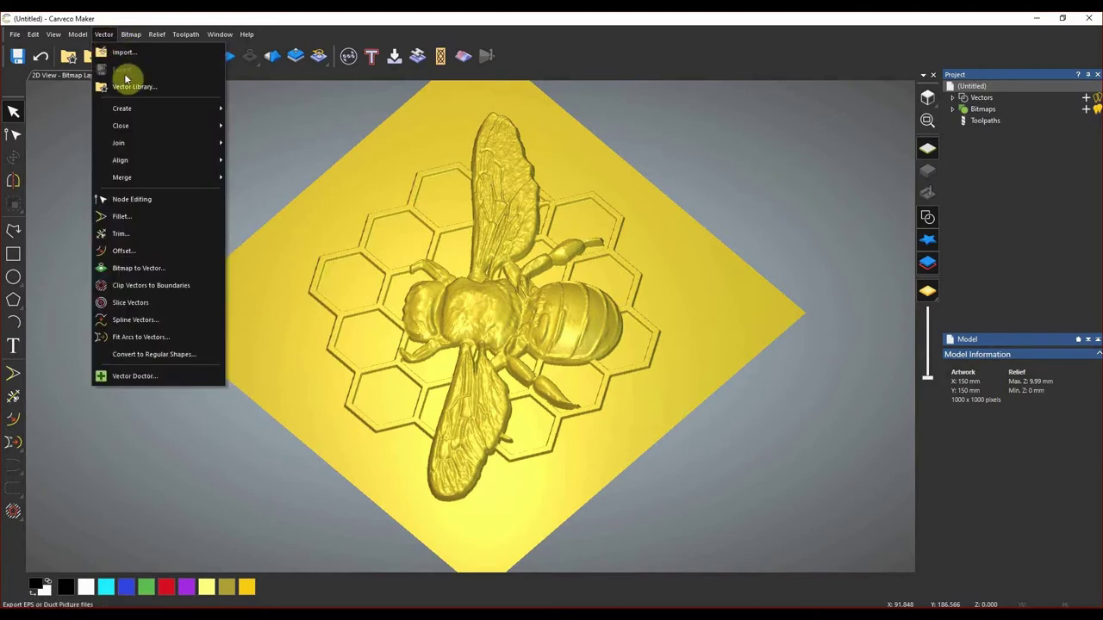
mouse_move(129, 110)
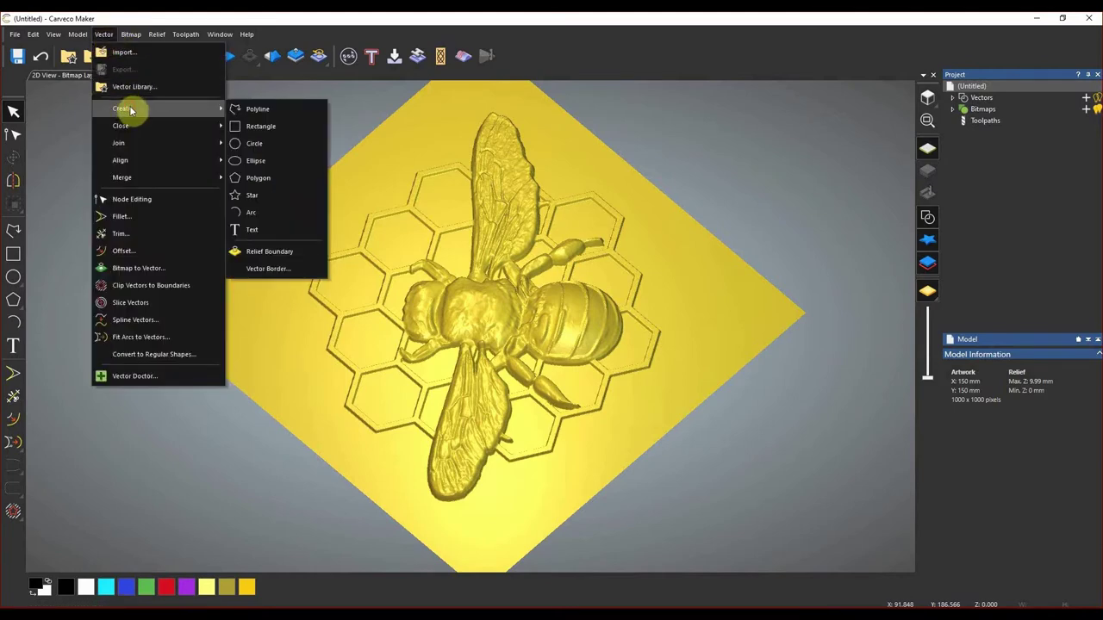
click(273, 253)
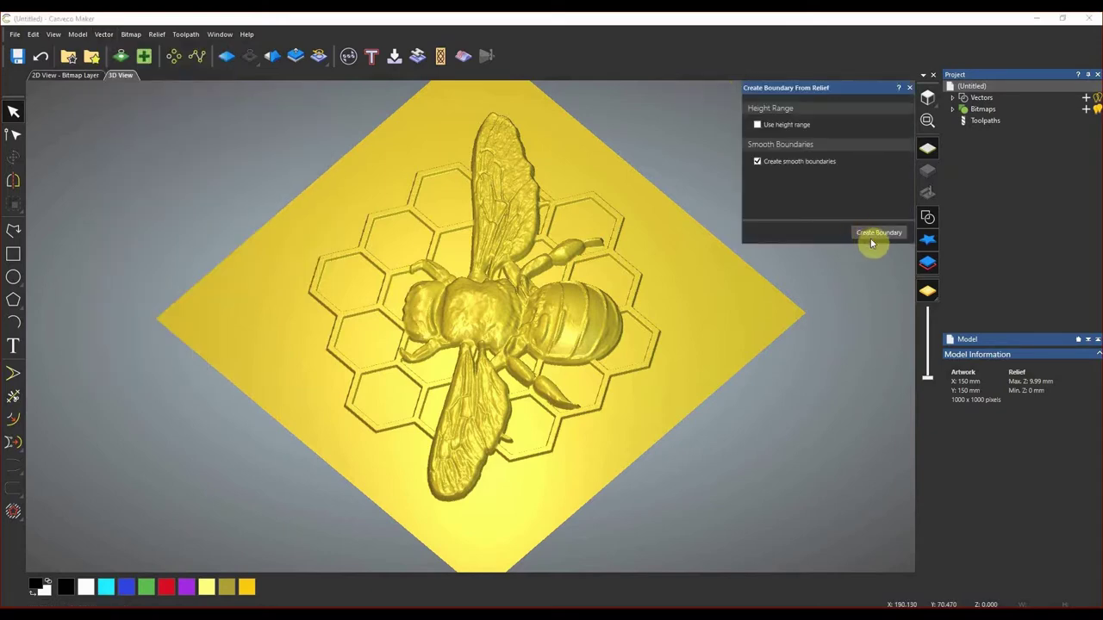
click(879, 234)
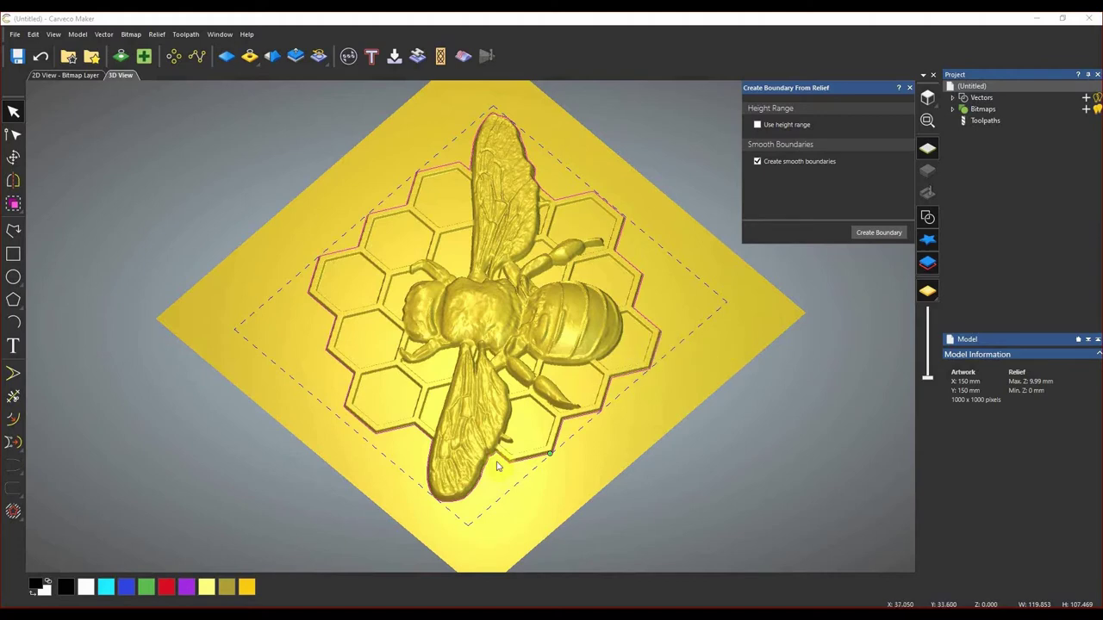
Offset the relief boundary vector outwards by 5 mm with sharp corners, keeping the original and selecting the resulting offset.
click(103, 36)
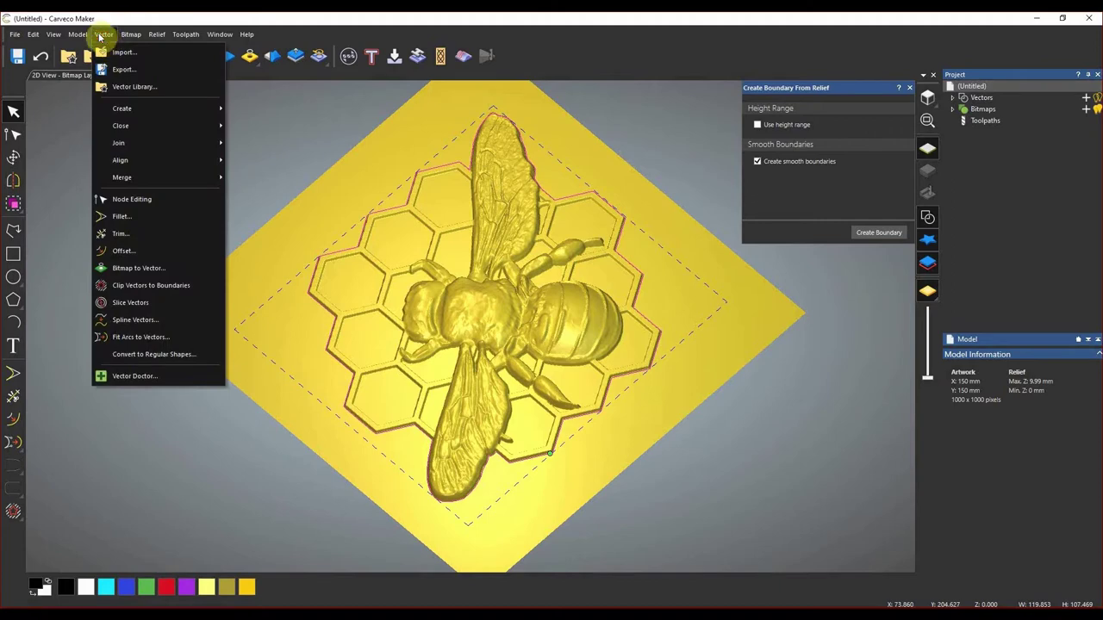
click(122, 252)
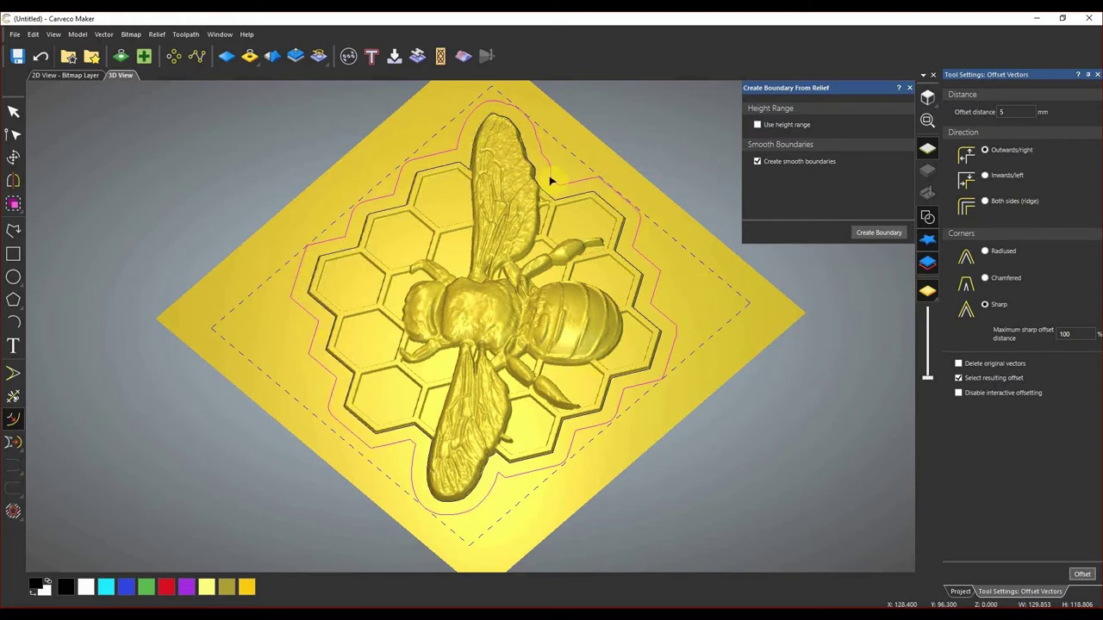
click(910, 89)
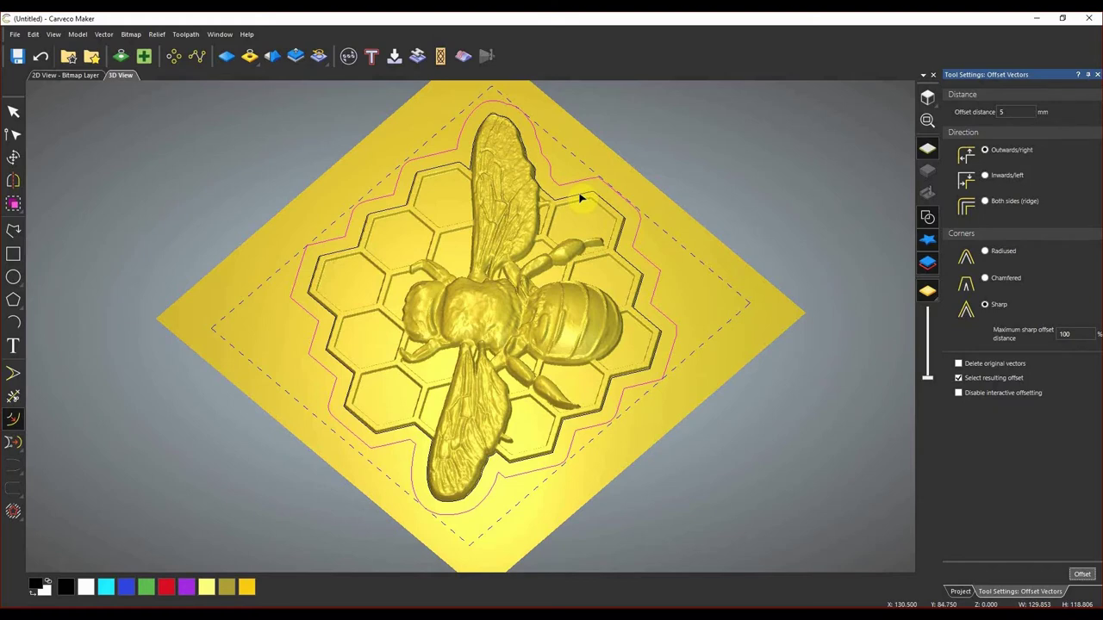
drag(581, 198, 579, 199)
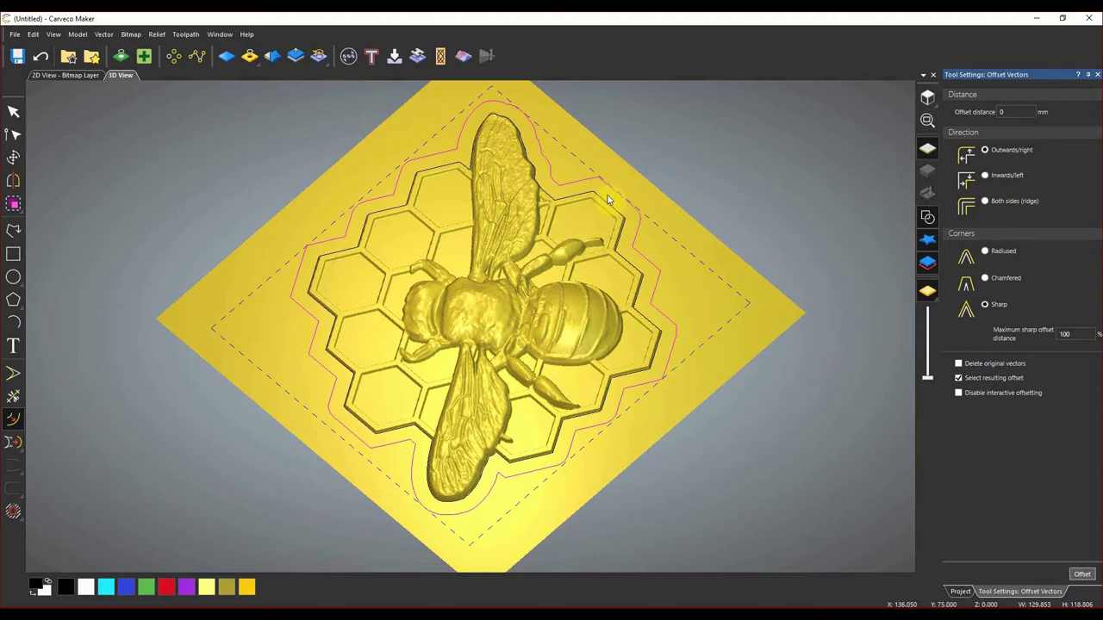
Start a 3D Machine Relief toolpath and limit the machining area to inside the selected offset vector.
click(185, 35)
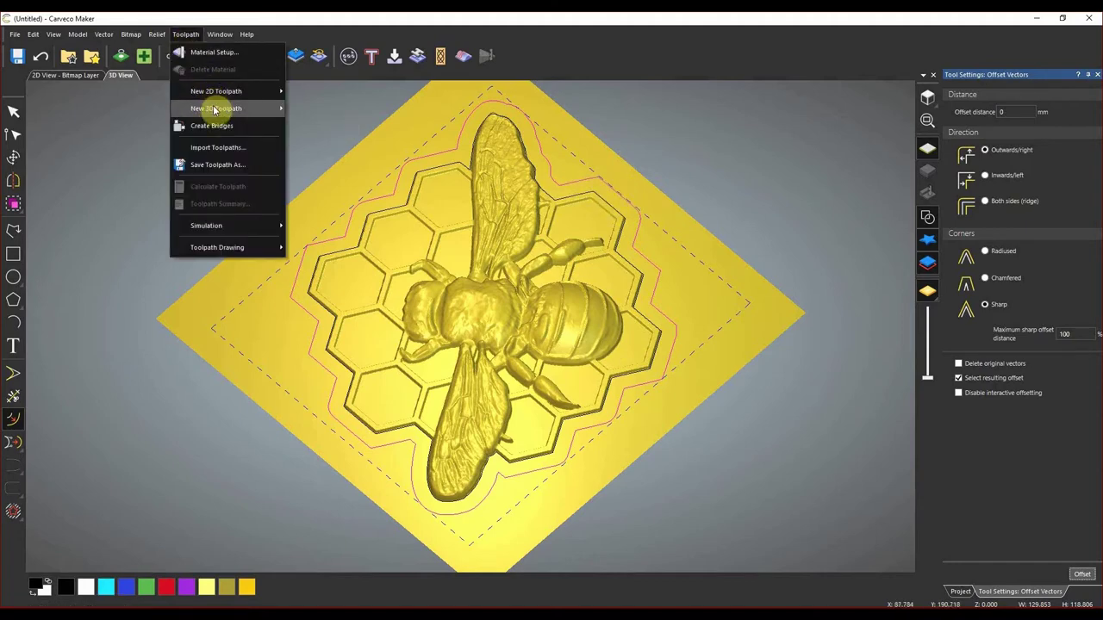
mouse_move(216, 112)
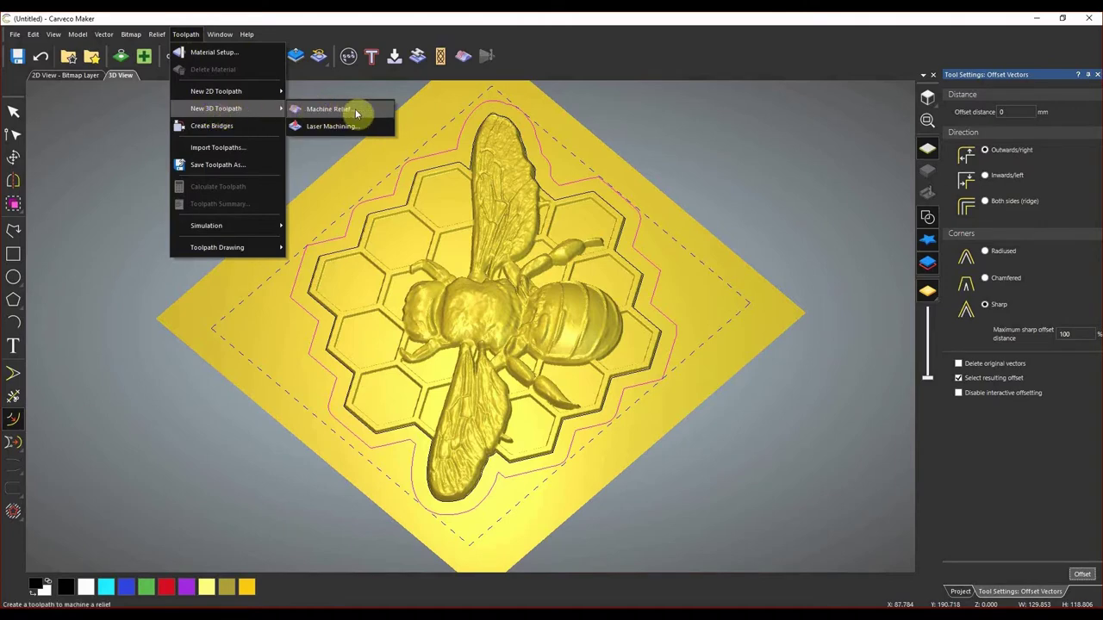
click(329, 109)
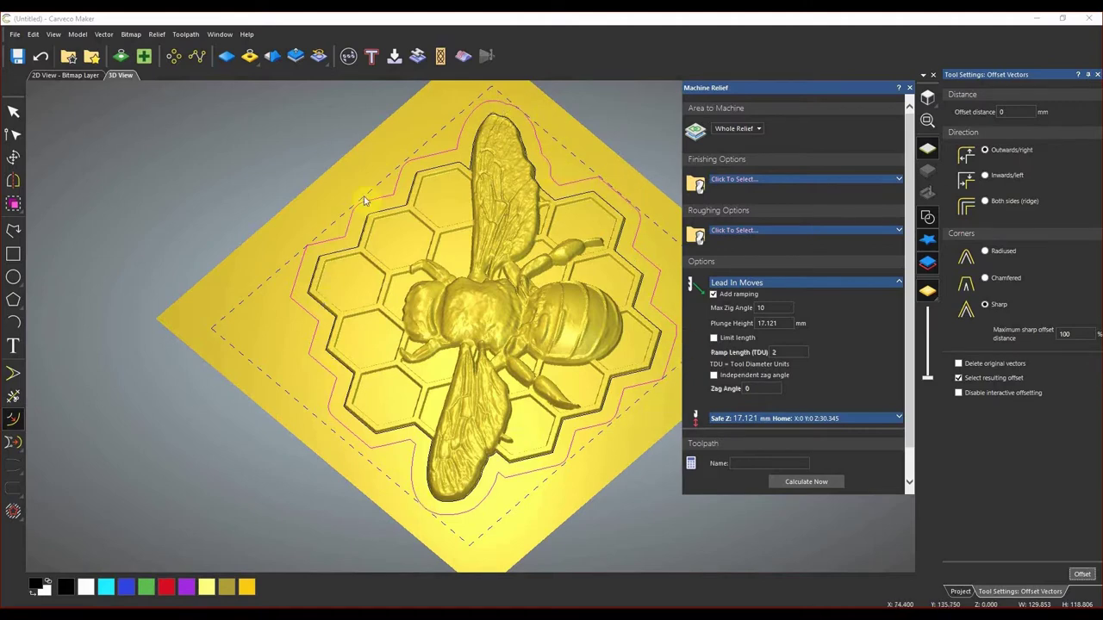
click(750, 130)
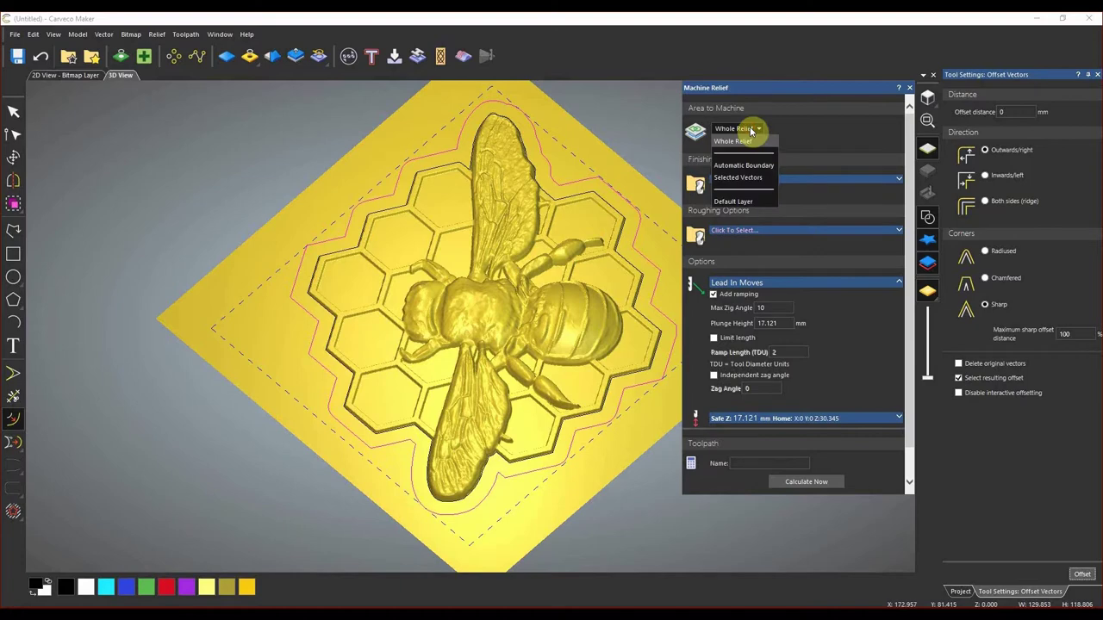
click(738, 179)
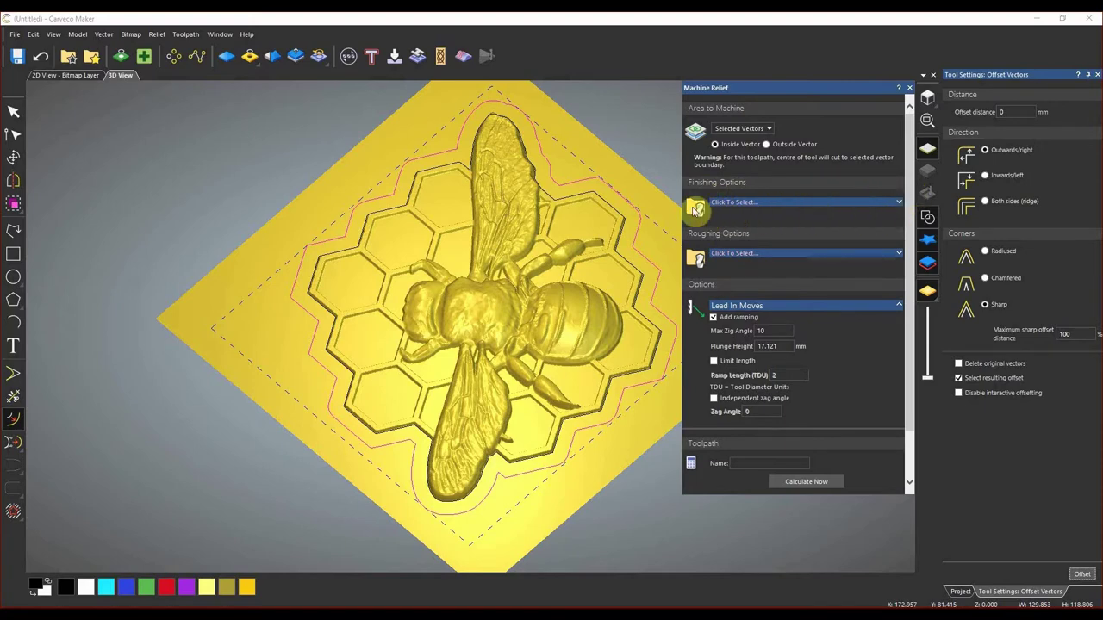
Choose the 2F 4mm (Timbers) straight cut endmill from the CNC3D TurboCut Endmills group as the roughing tool.
click(750, 256)
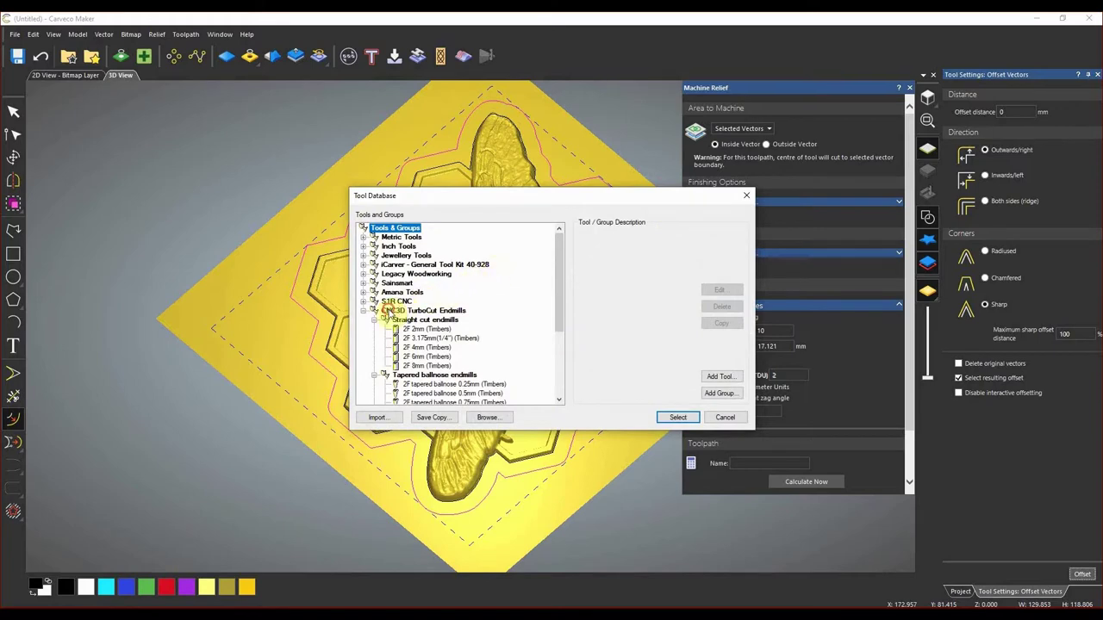
click(396, 312)
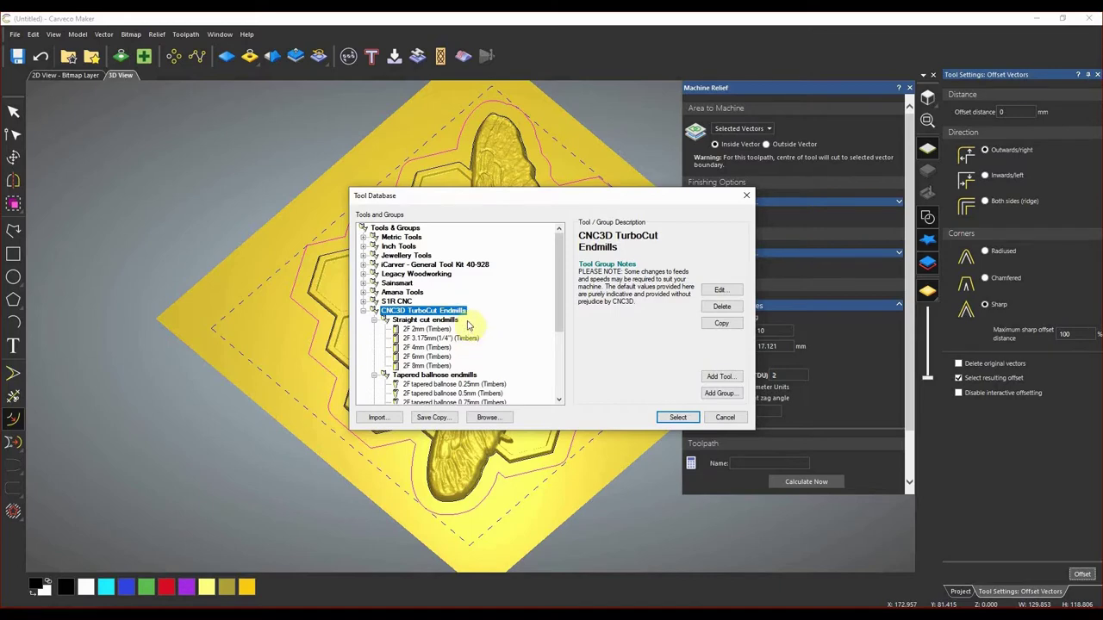
scroll(470, 325, down, 2)
scroll(479, 323, up, 1)
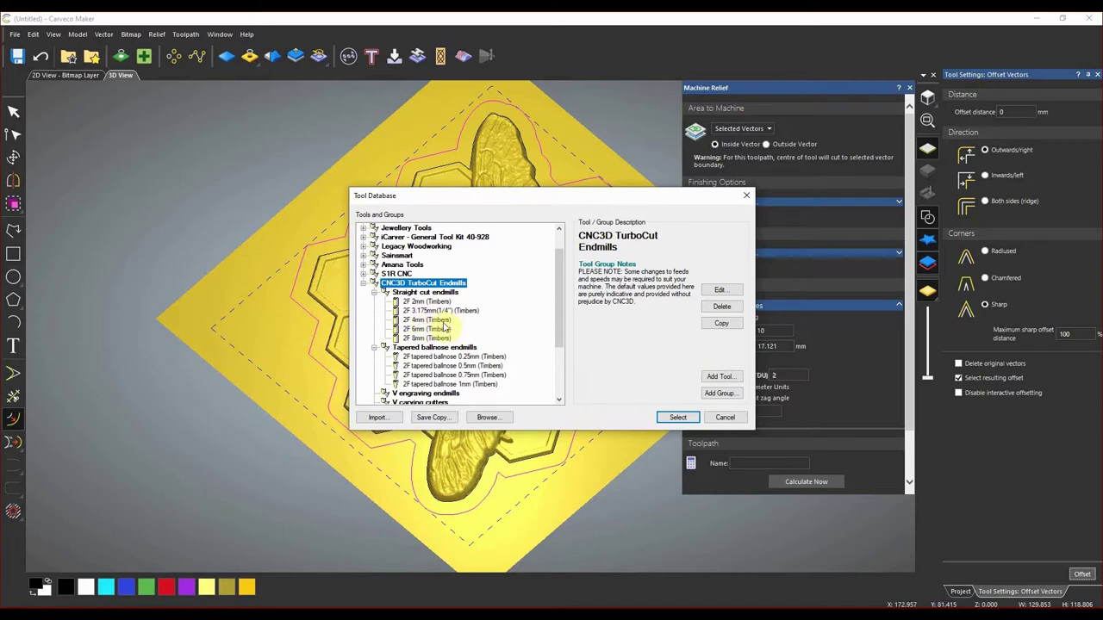
click(420, 321)
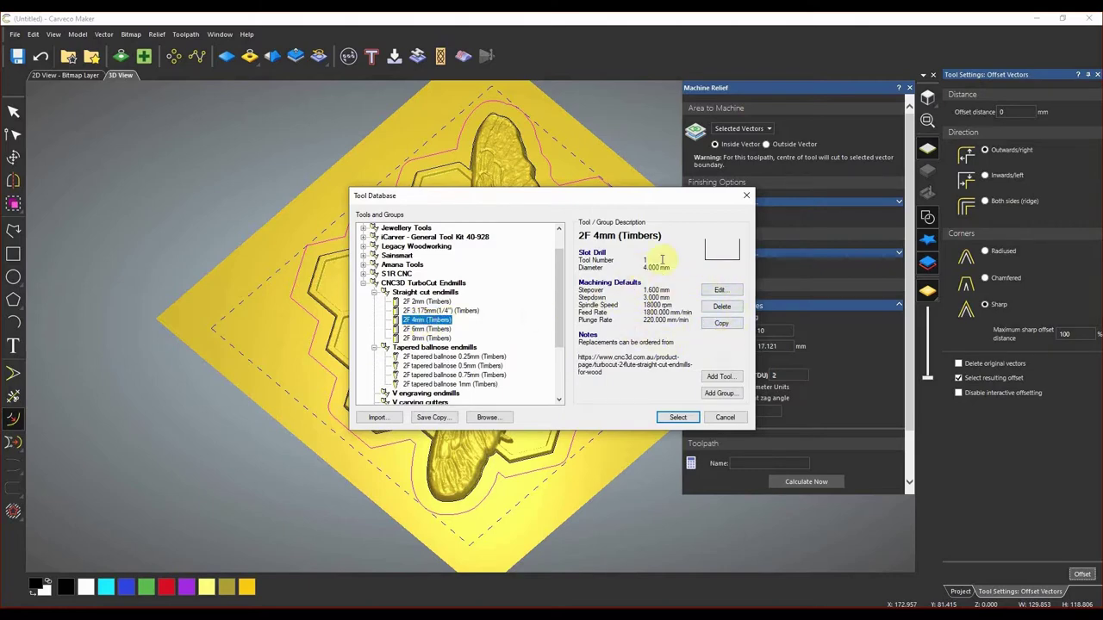
click(653, 290)
click(652, 319)
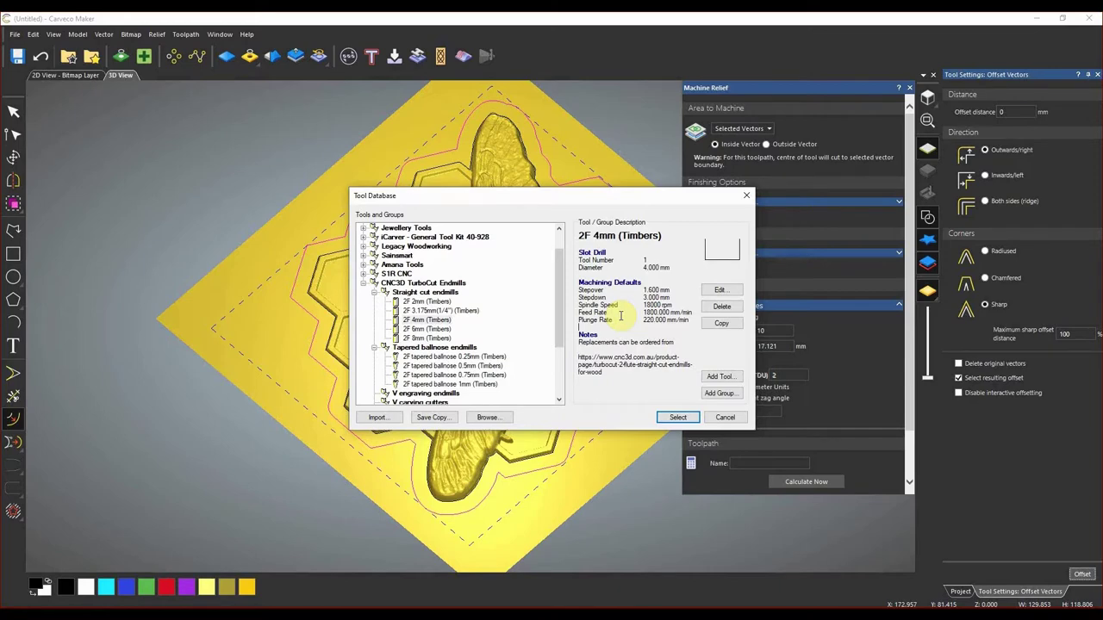
click(415, 320)
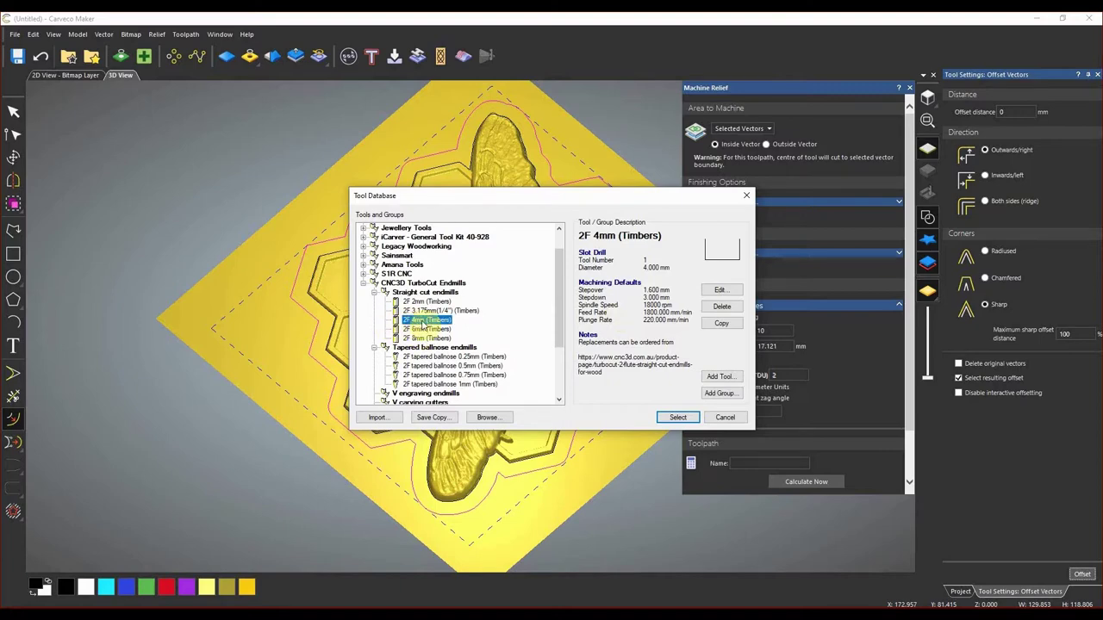
click(676, 418)
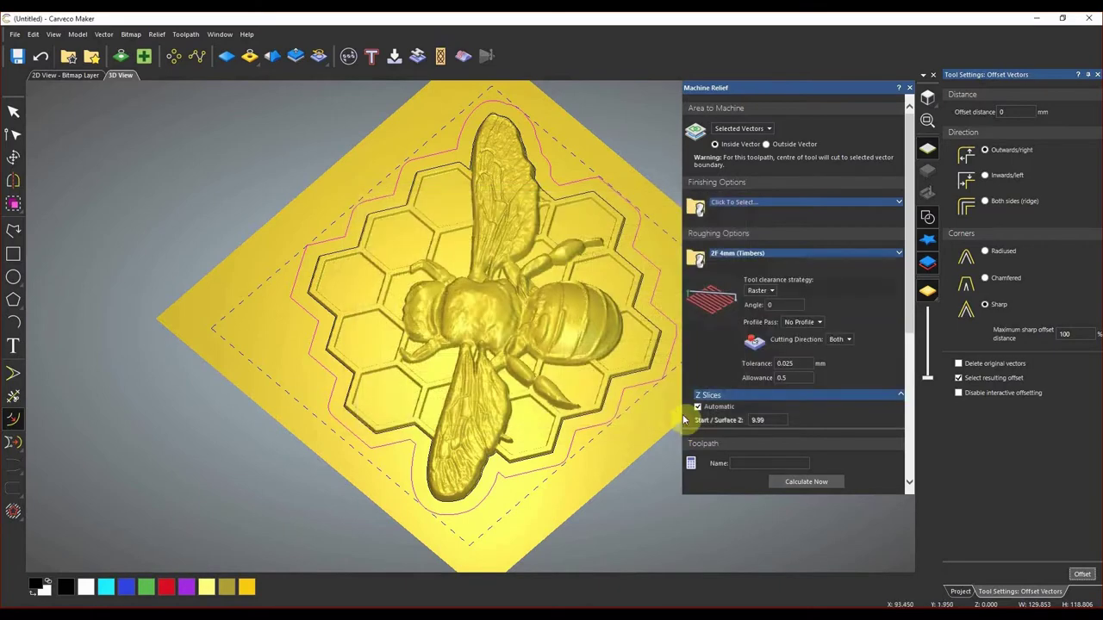
Keep Raster as the roughing tool clearance strategy and review the automatic Z slice settings.
scroll(832, 278, down, 1)
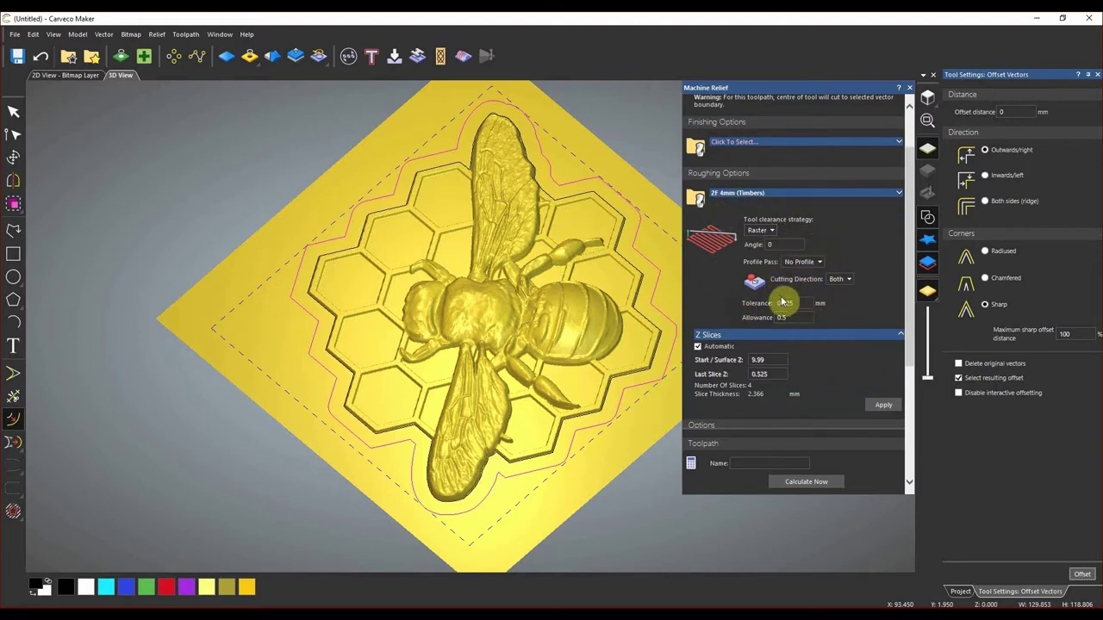
click(771, 230)
click(762, 242)
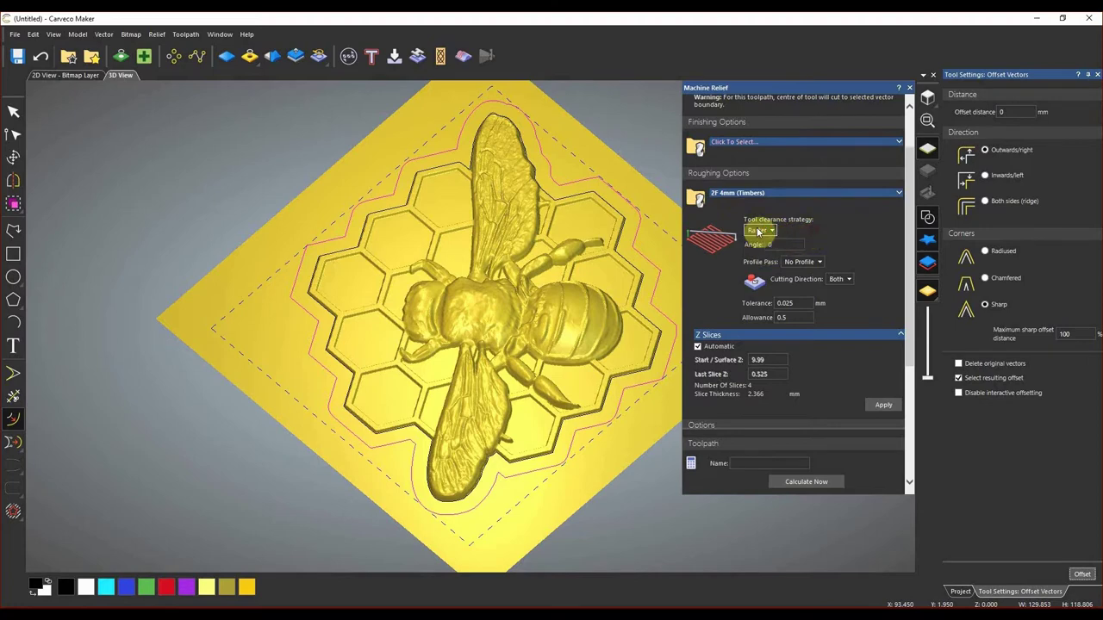
scroll(831, 224, down, 5)
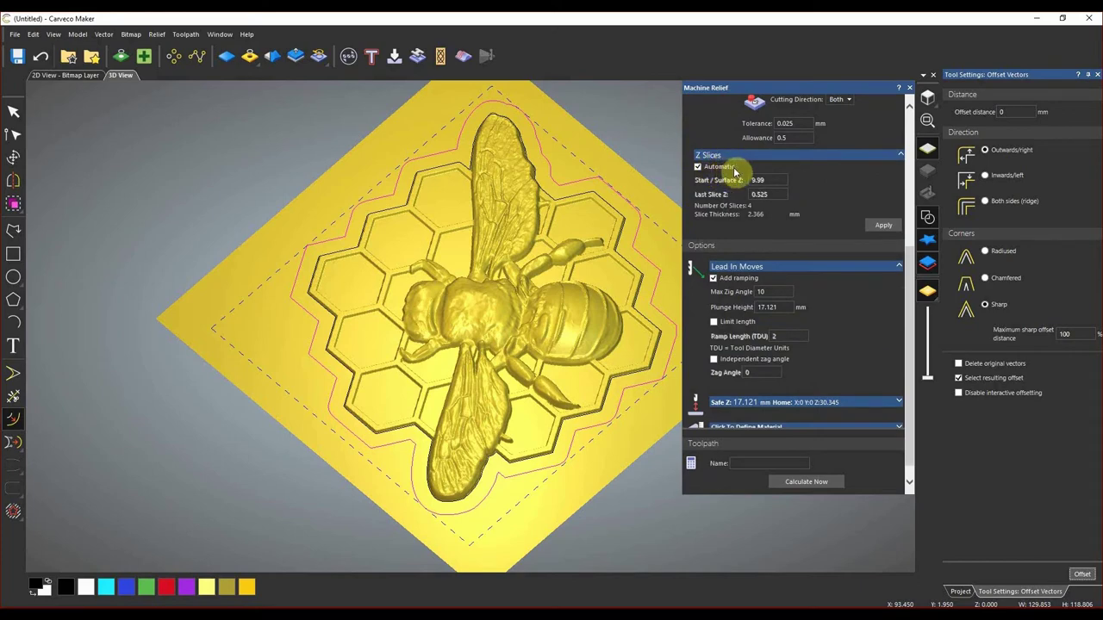
scroll(788, 186, down, 1)
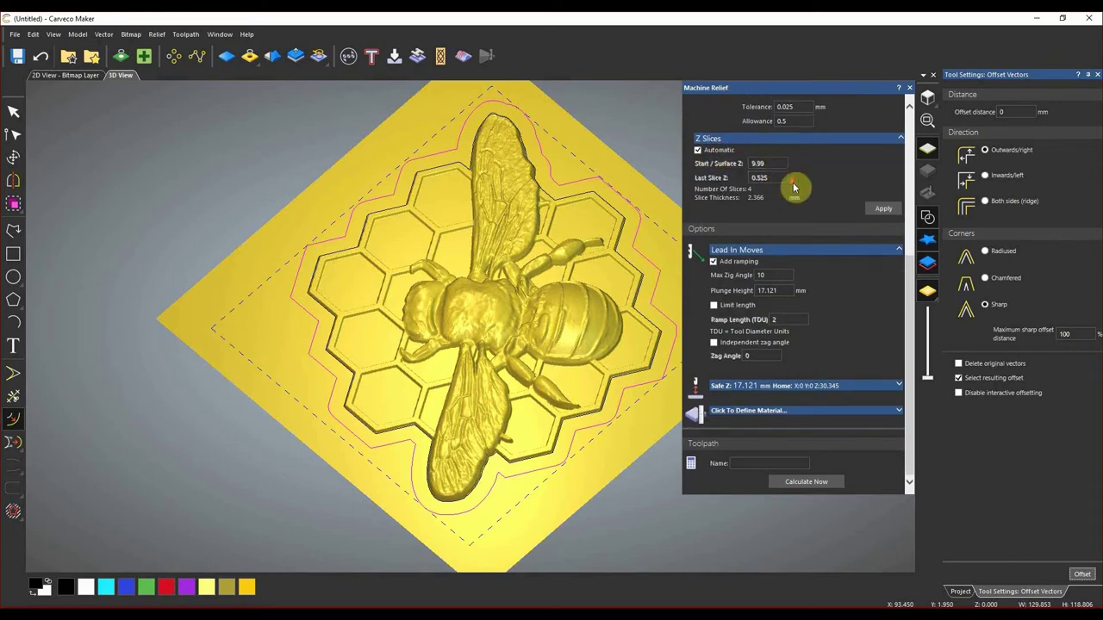
Switch lead-in ramping off and back on to compare the available lead-in options.
click(712, 261)
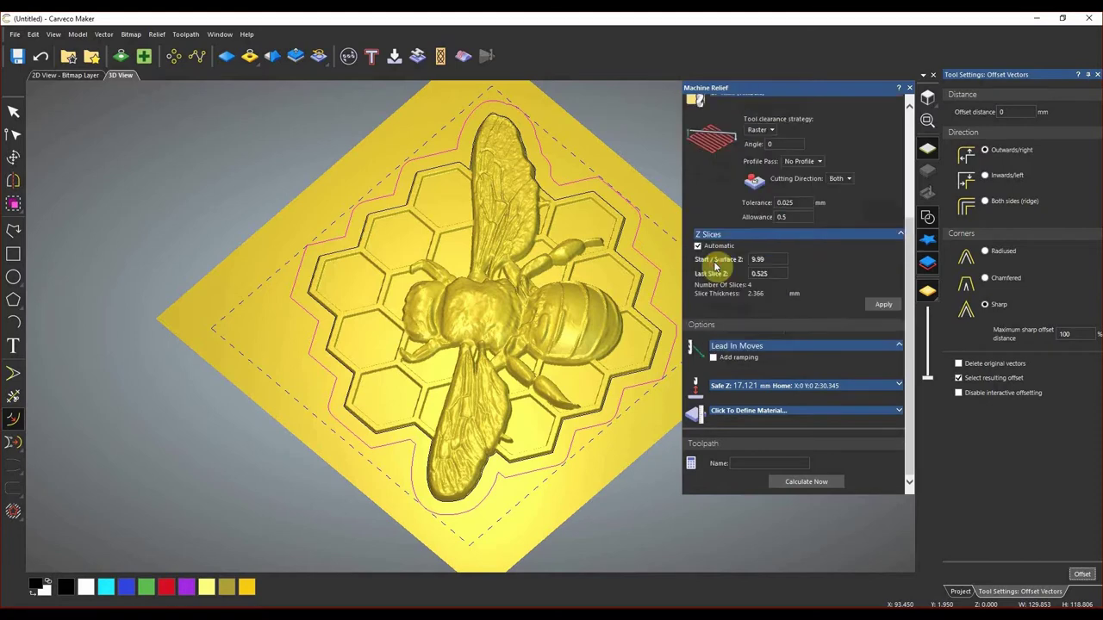
click(714, 357)
scroll(817, 304, down, 3)
scroll(818, 309, down, 3)
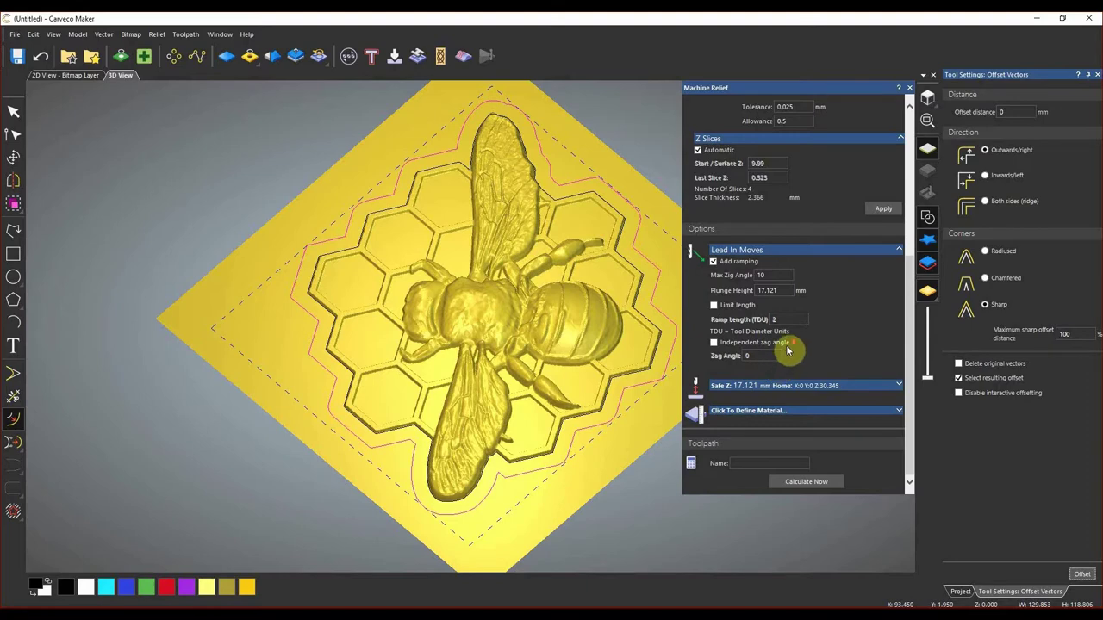
Define the material as 35 mm thick, with the model at the top of the block and a top offset of 0.
click(762, 412)
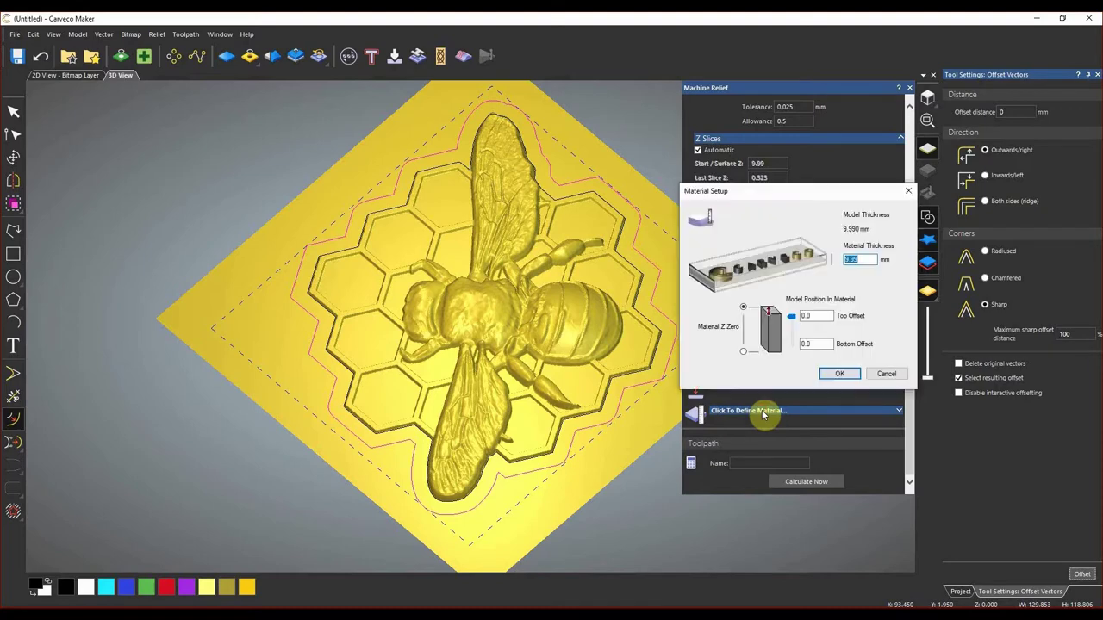
click(866, 260)
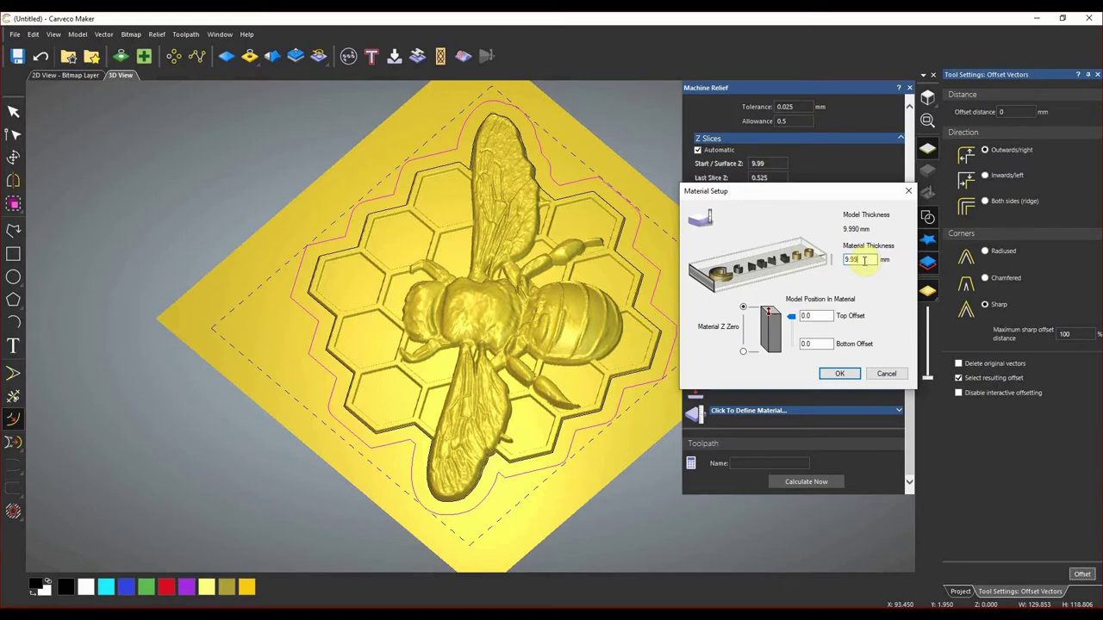
drag(862, 260, 828, 258)
text(35)
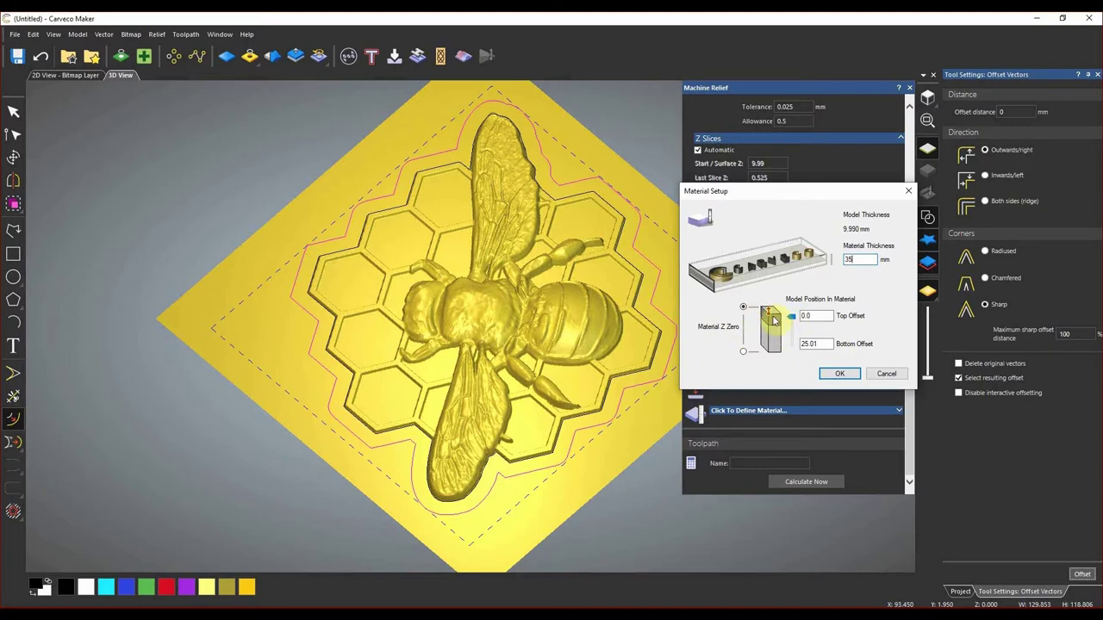
drag(773, 321, 774, 325)
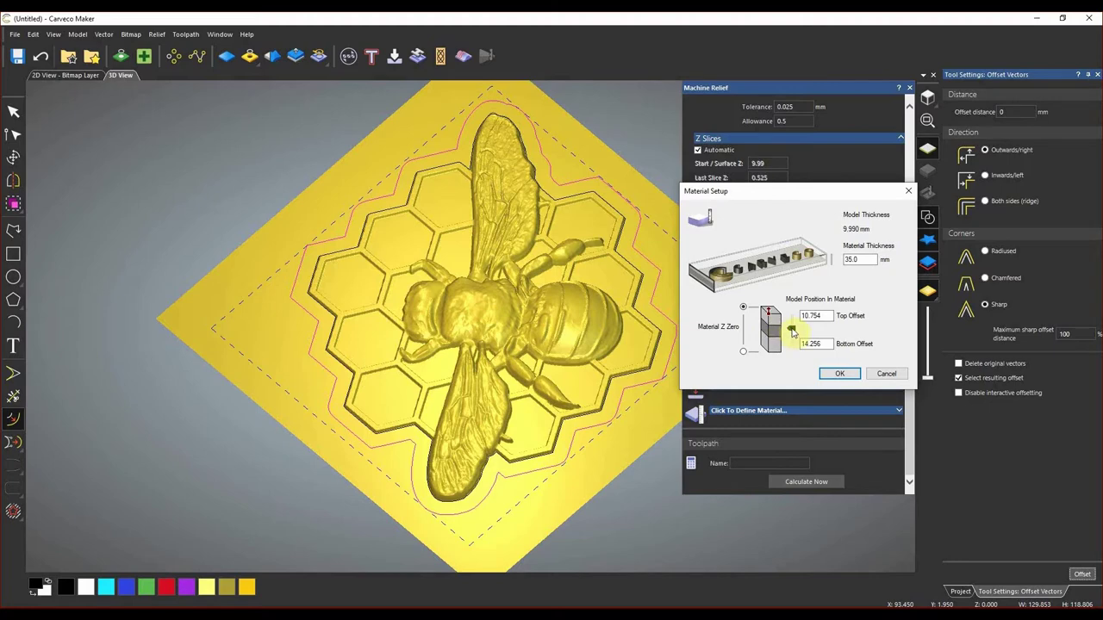
drag(793, 329, 791, 319)
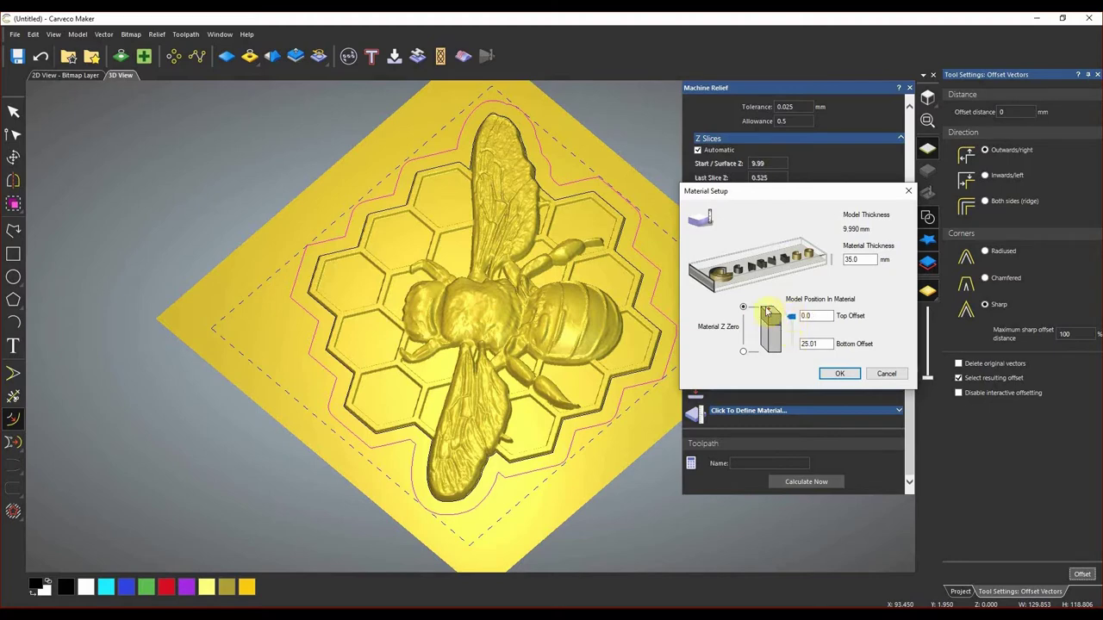
click(840, 375)
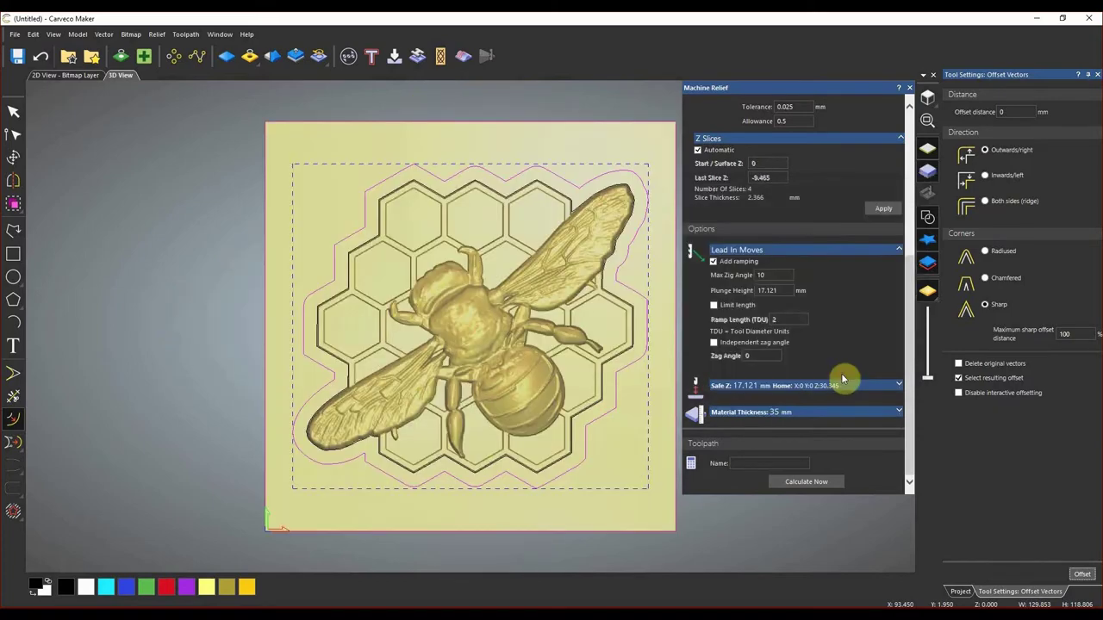
Name the toolpath Roughing Bee, calculate it and inspect the resulting passes on the material block.
drag(475, 504, 454, 487)
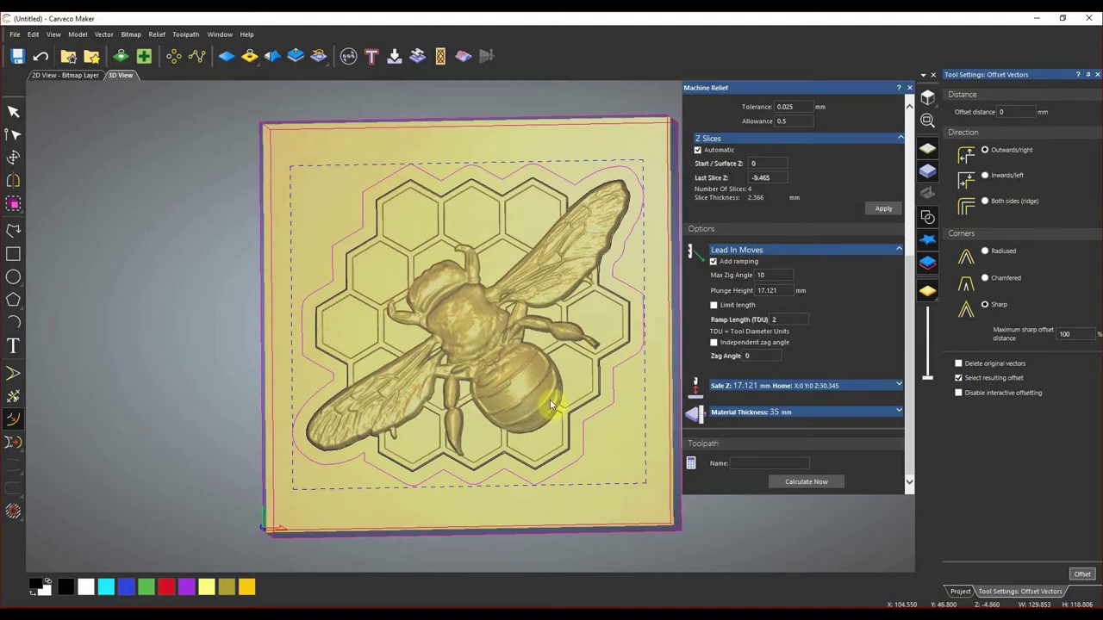
click(759, 463)
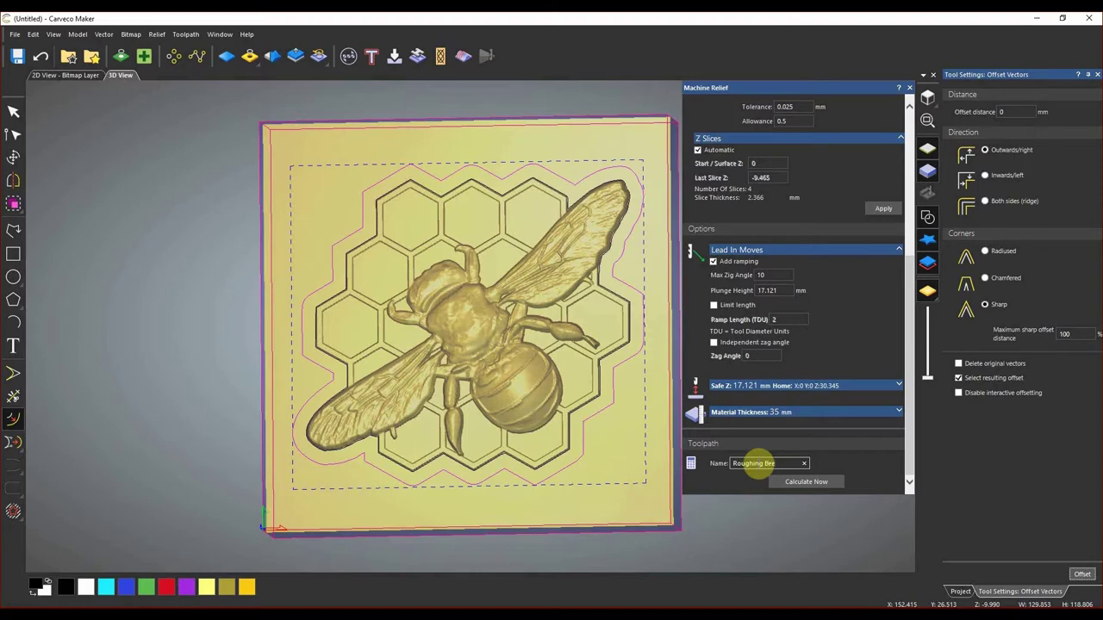
click(798, 485)
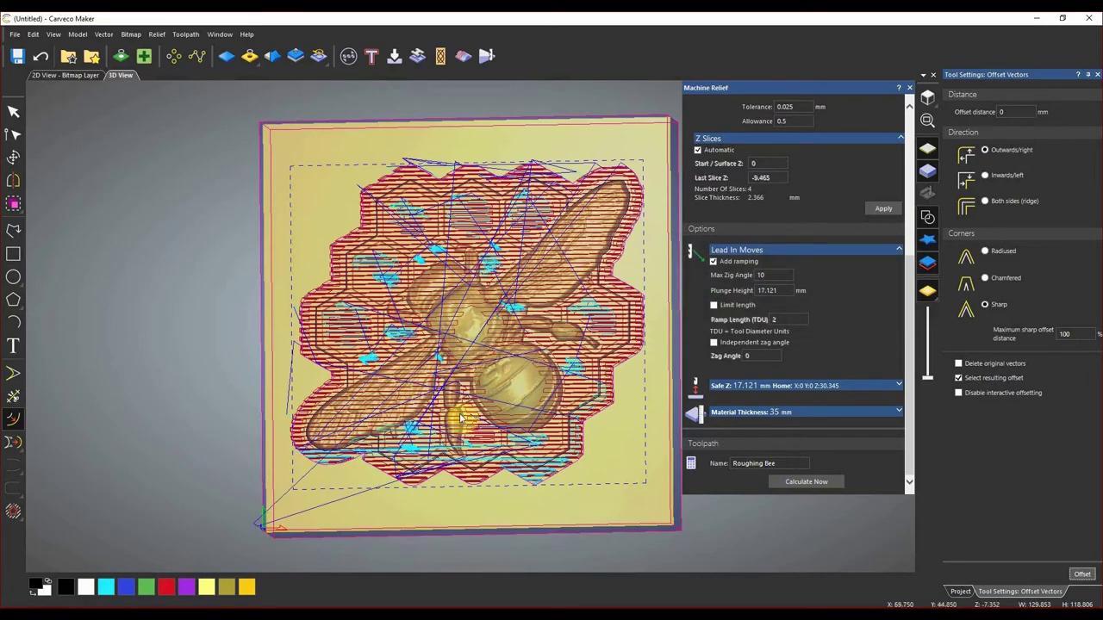
mouse_move(476, 441)
mouse_down()
mouse_move(465, 266)
mouse_move(473, 440)
mouse_up()
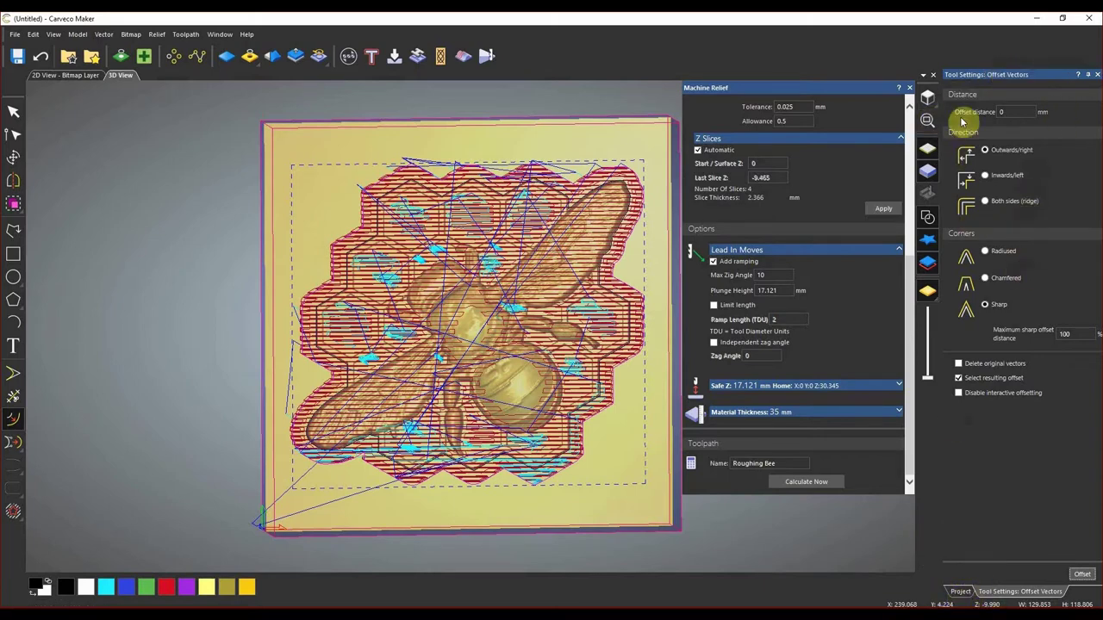
Close the Offset Vectors and Machine Relief settings and select the Roughing Bee toolpath in the project tree.
click(1098, 76)
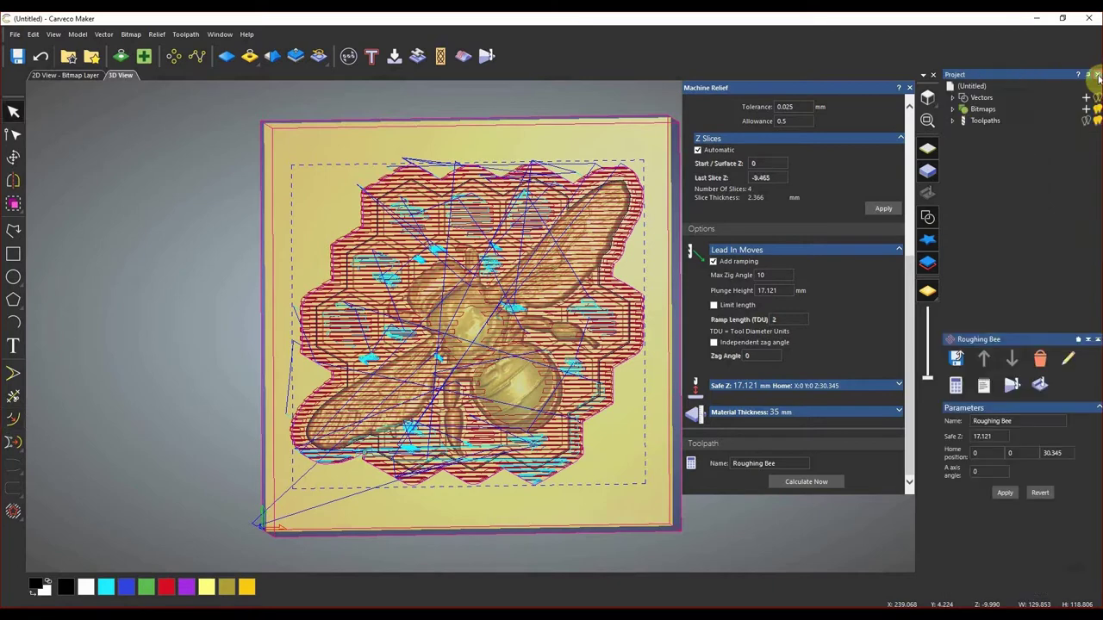
click(955, 123)
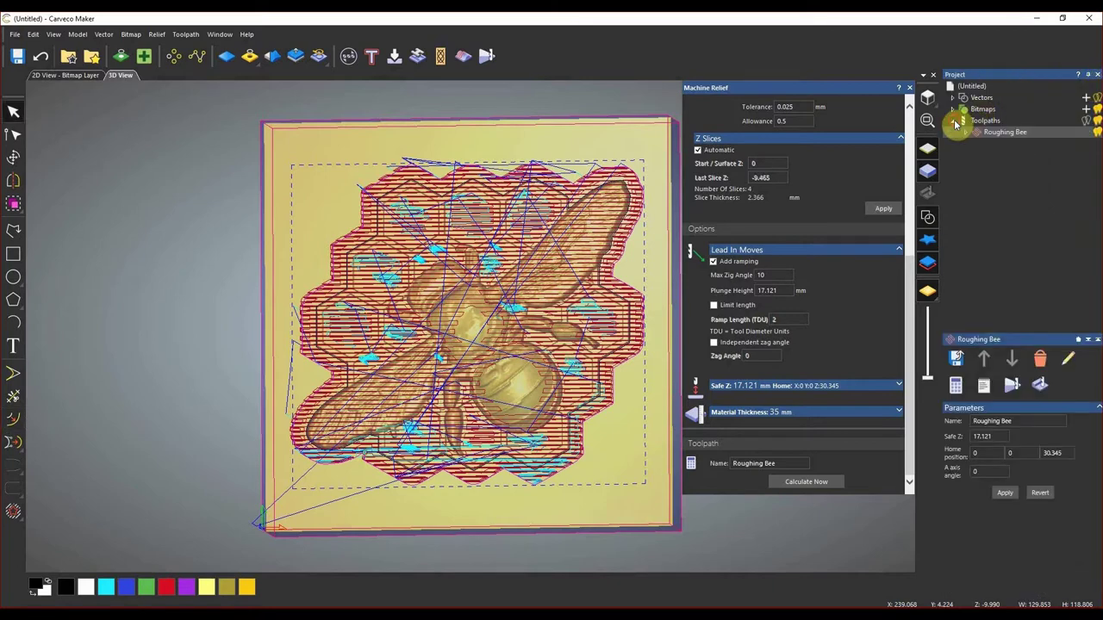
click(1014, 135)
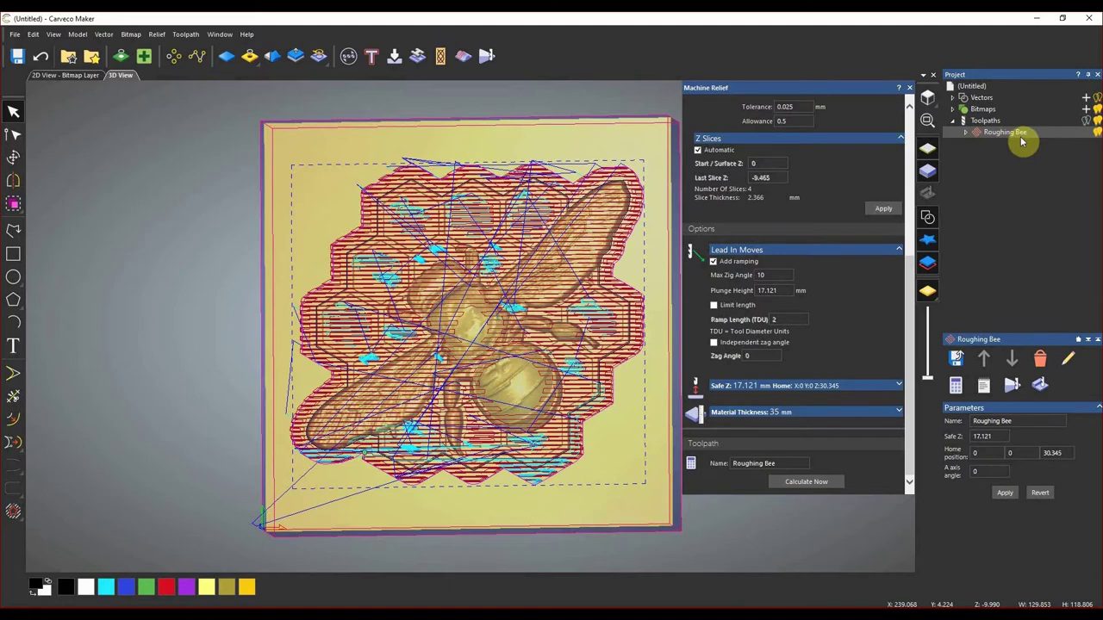
click(911, 92)
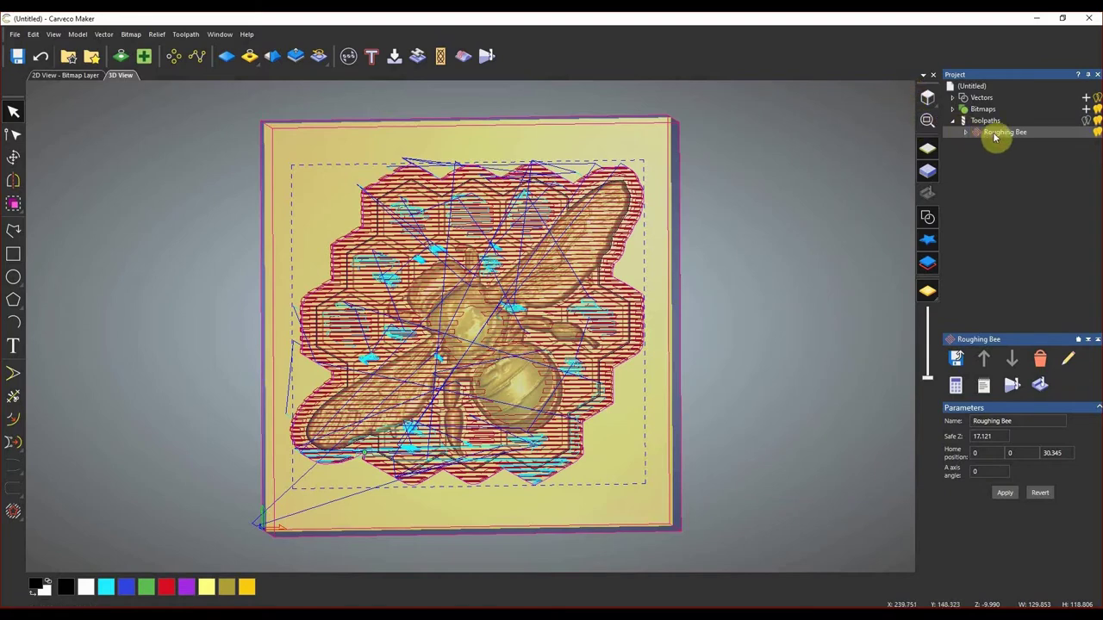
Hide the Roughing Bee toolpath, show it once more for comparison, and leave it hidden.
click(1096, 133)
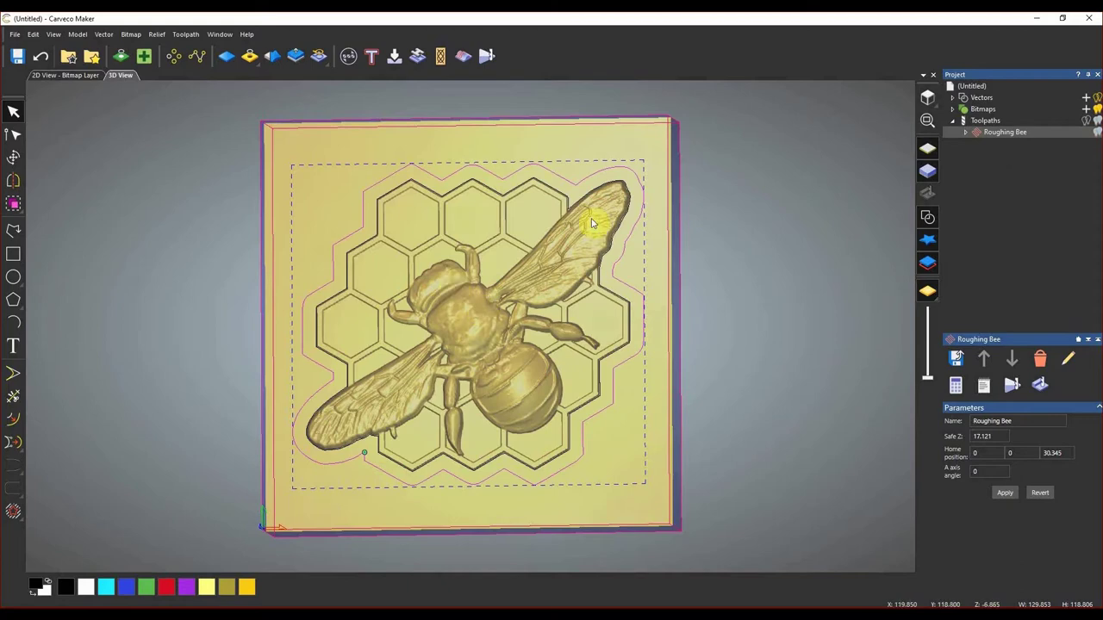
click(1097, 134)
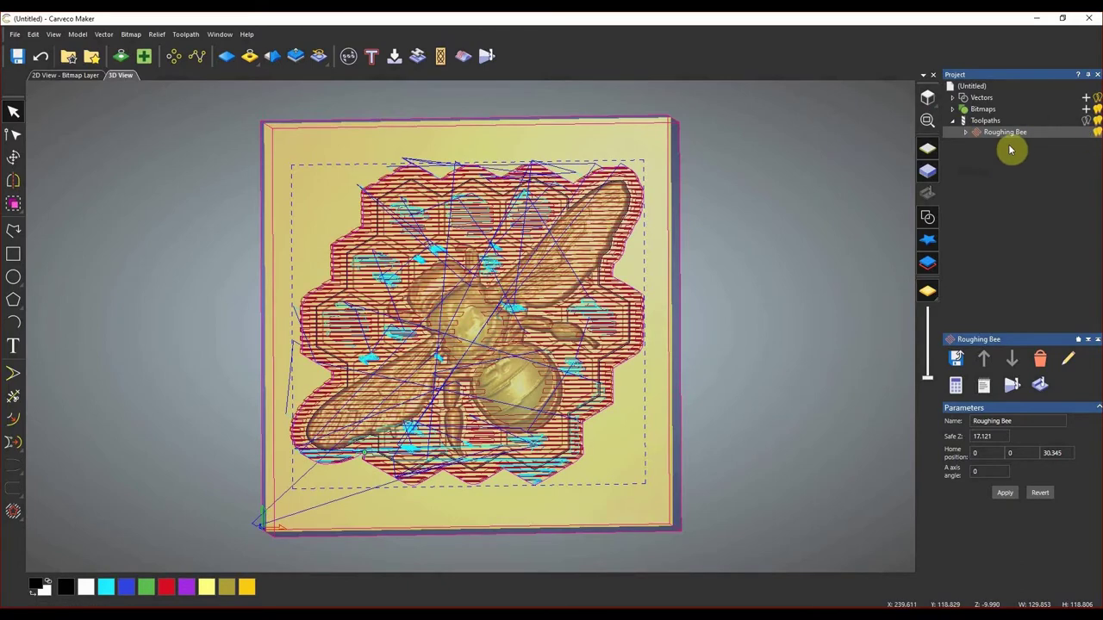
click(1096, 134)
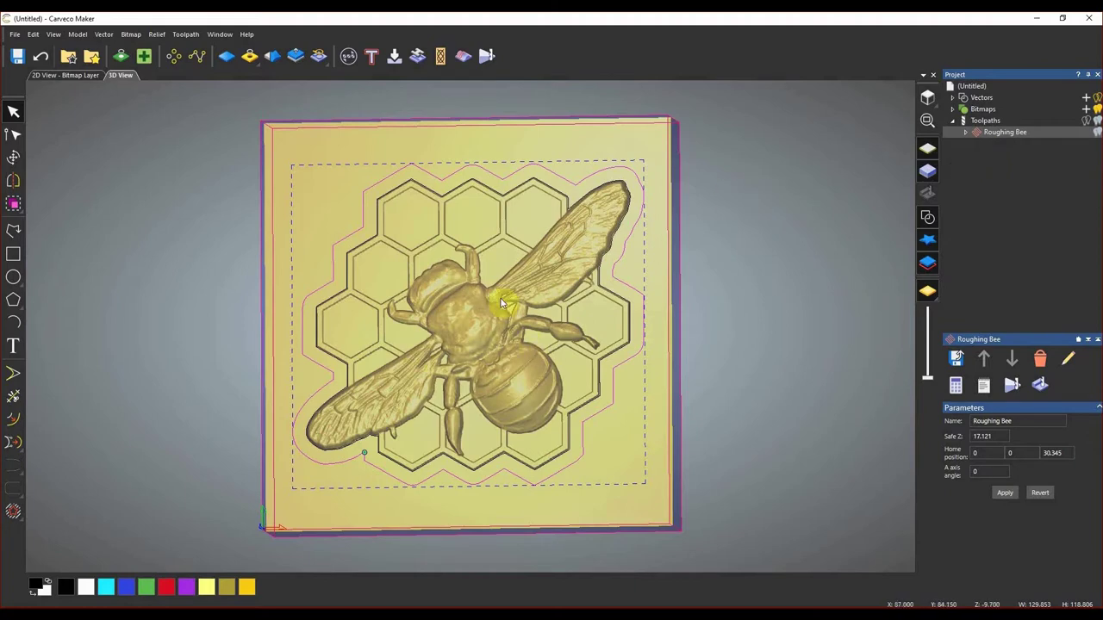
Start a Machine Relief toolpath restricted to the inside of the inner bee and honeycomb outline, using Selected Vectors.
click(561, 192)
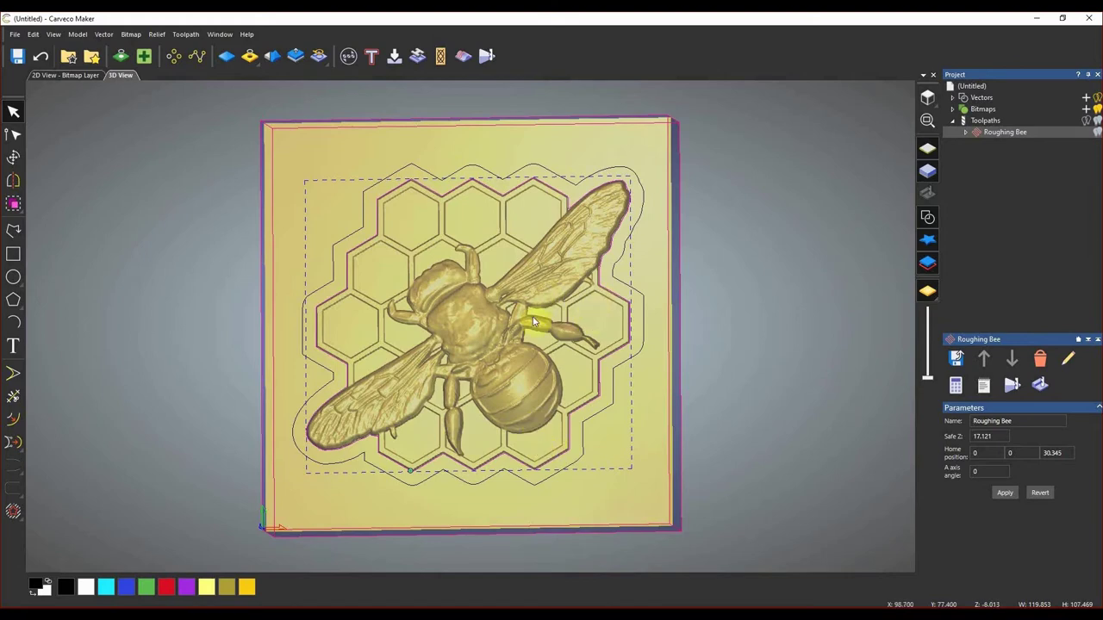
click(192, 37)
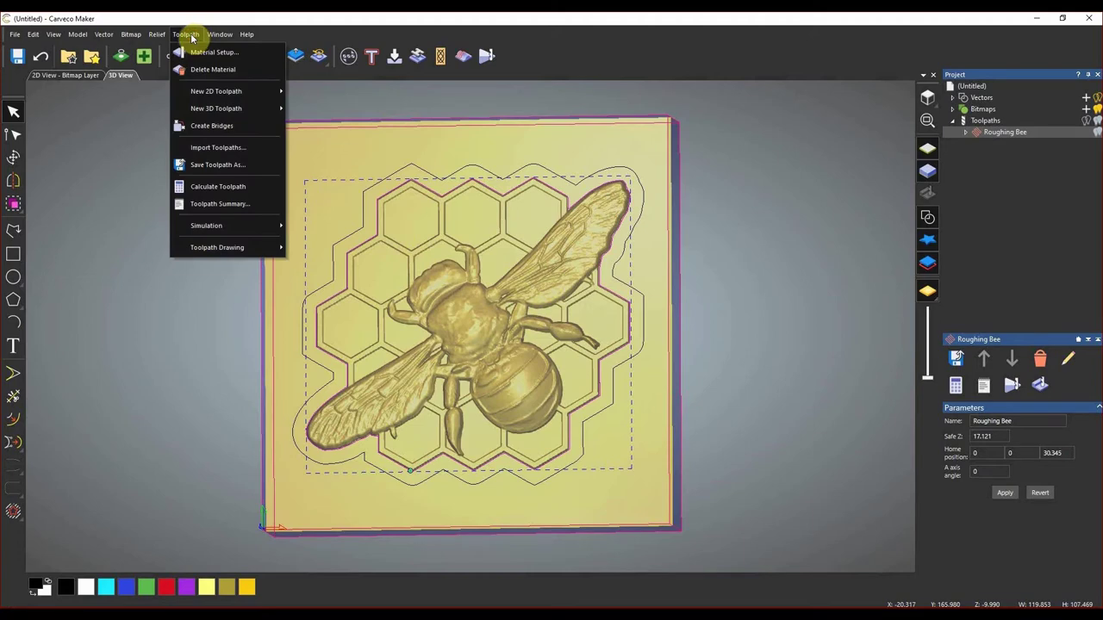
mouse_move(218, 110)
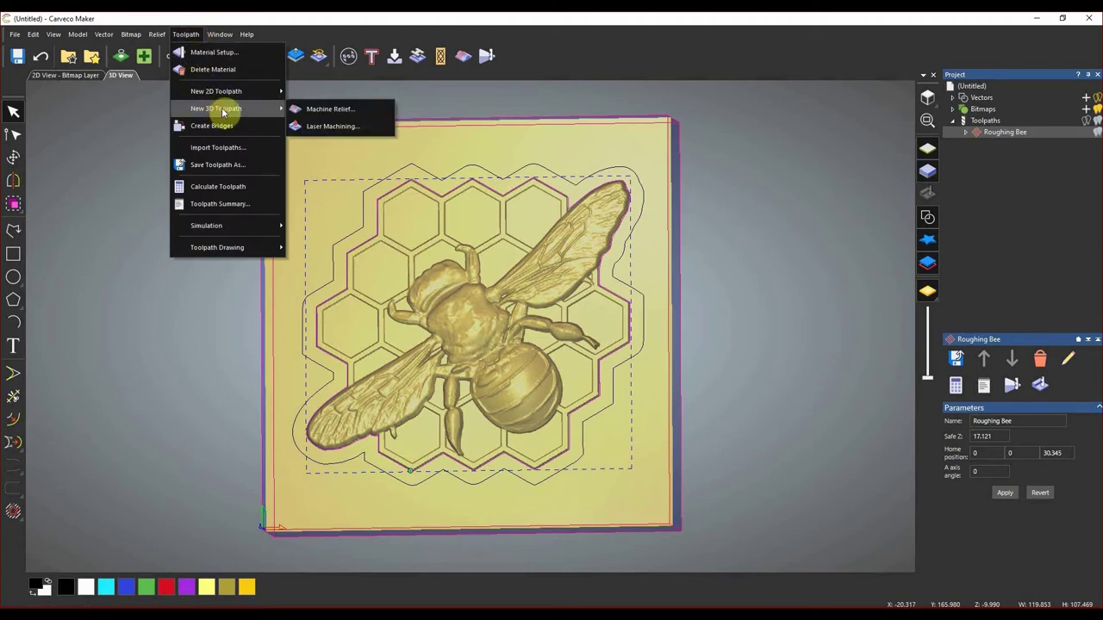
click(349, 114)
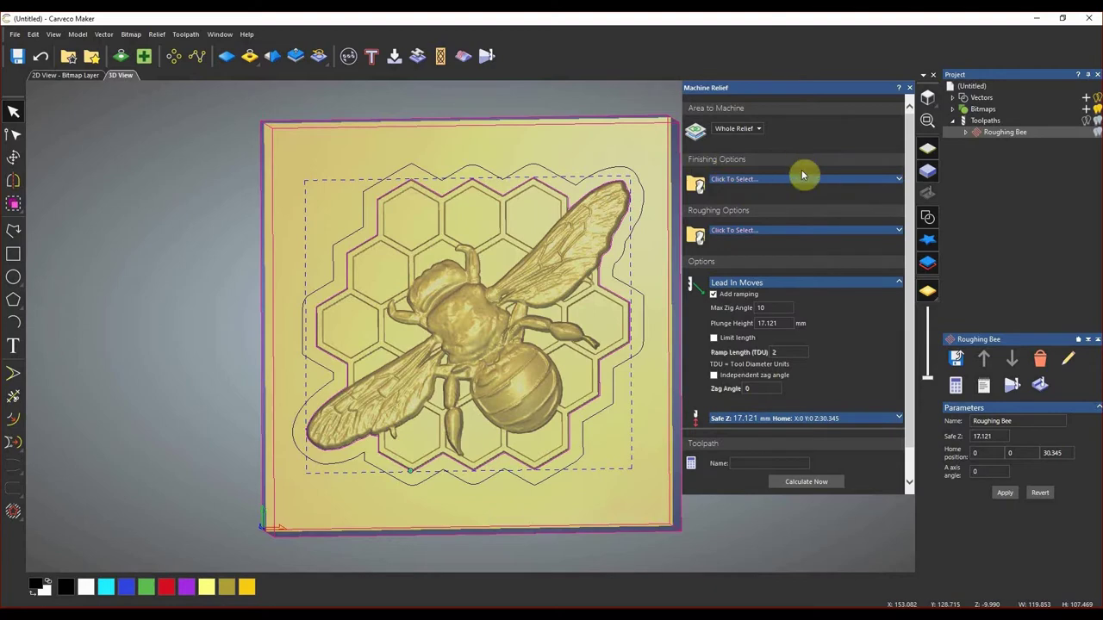
click(737, 129)
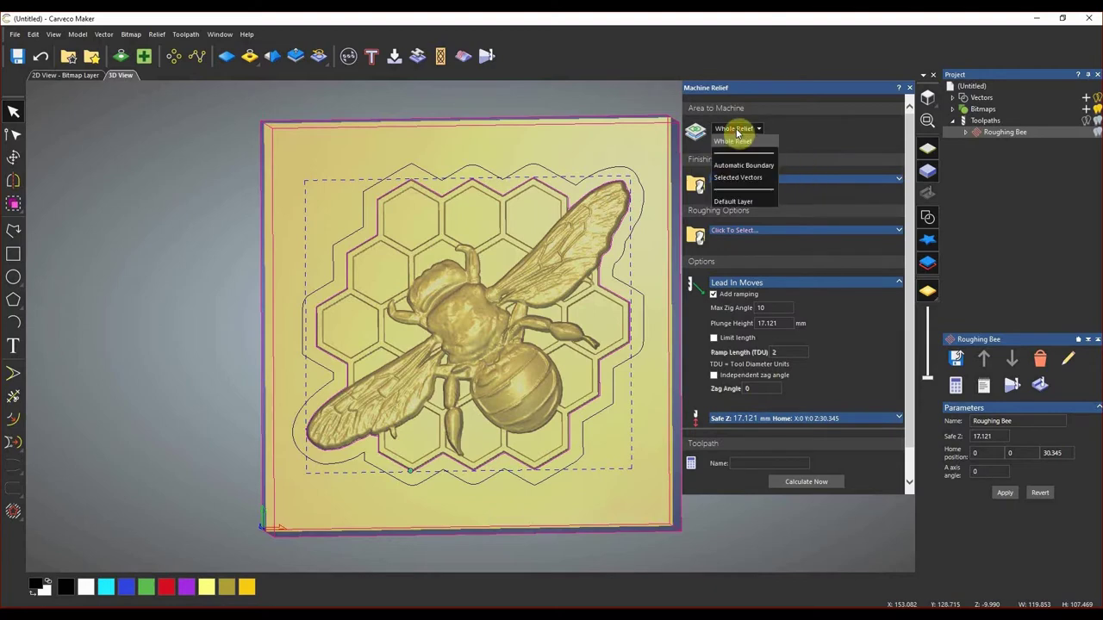
click(749, 179)
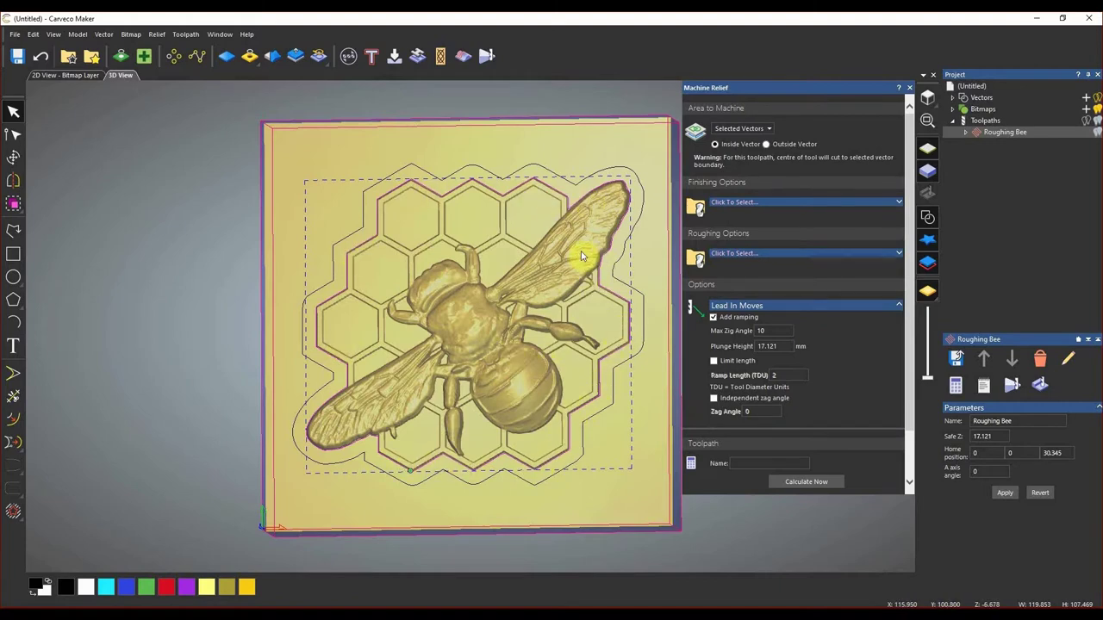
Assign the 2F tapered ballnose 0.5mm (Timbers) as the finishing tool.
click(759, 205)
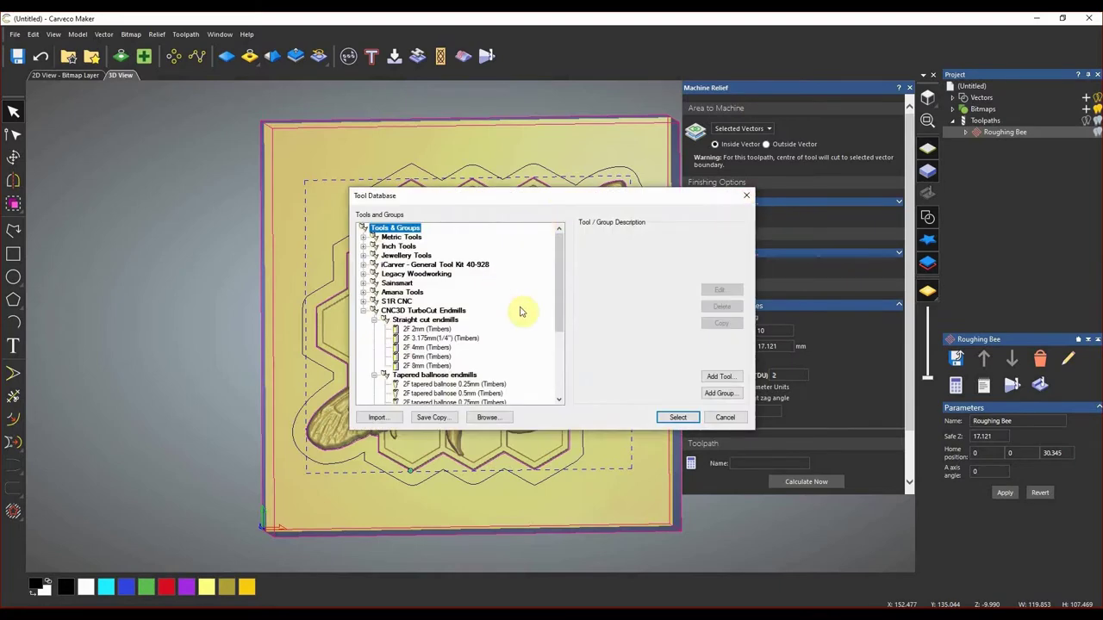
scroll(470, 321, down, 1)
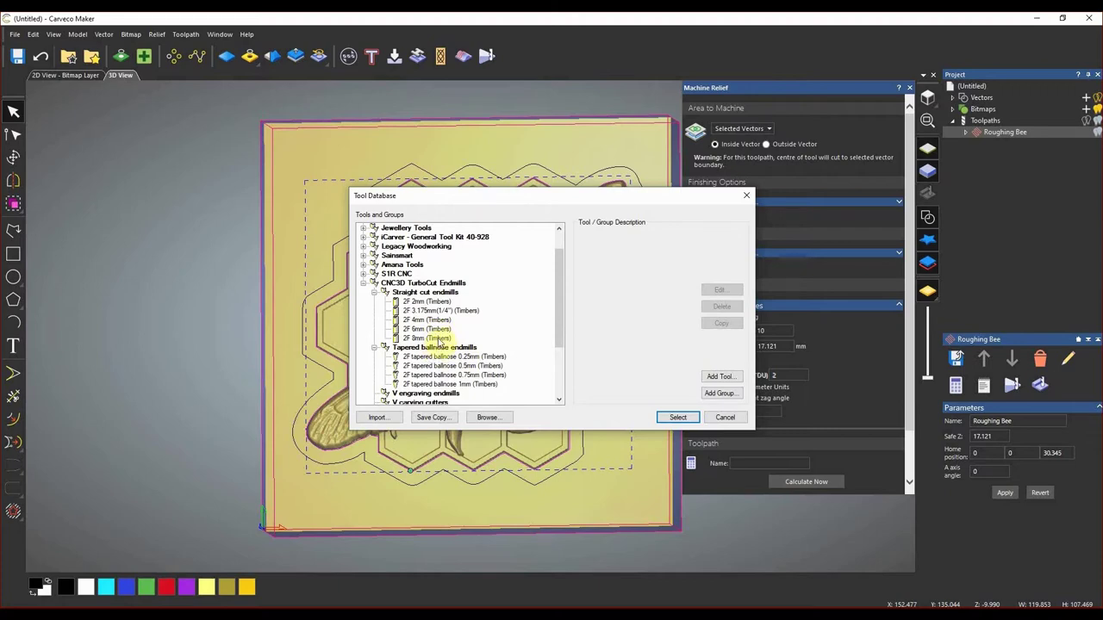
click(470, 366)
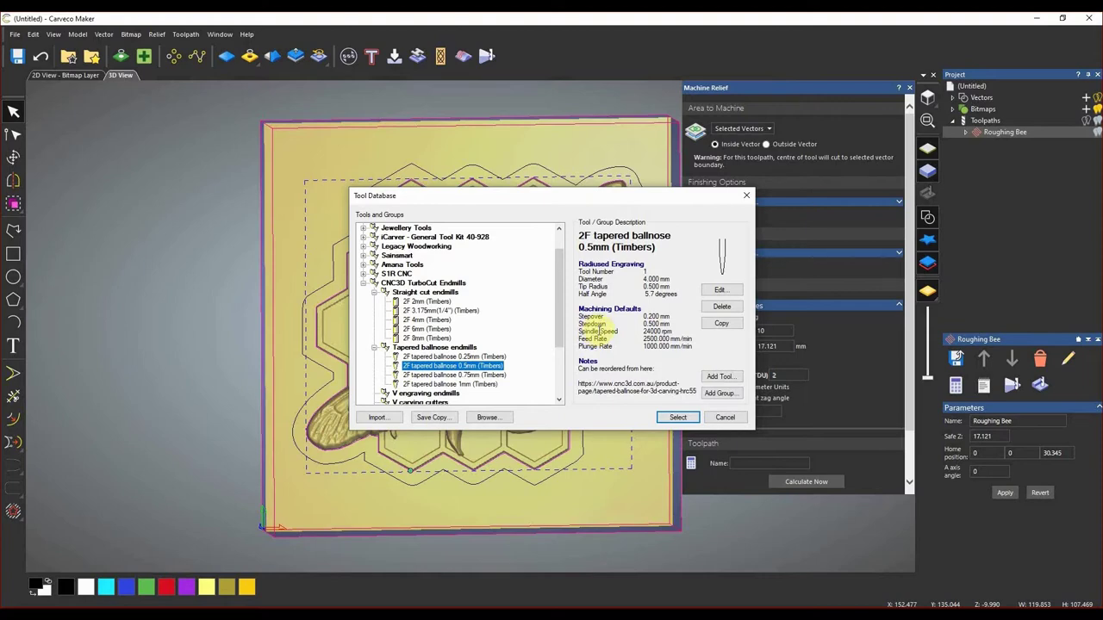
click(676, 418)
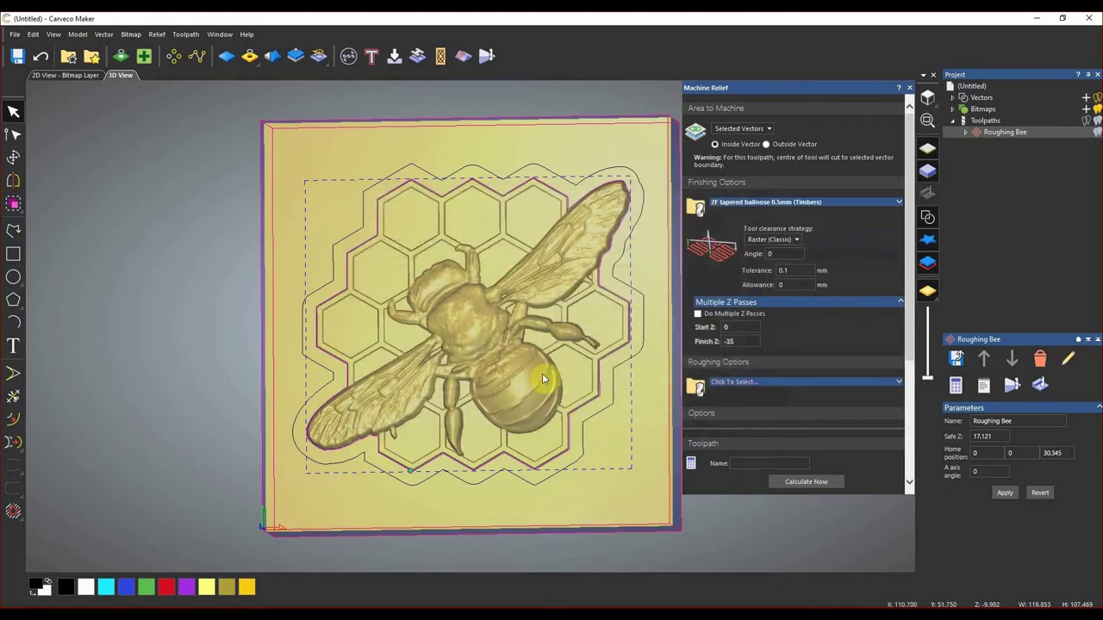
Name the toolpath Finishing Bee, calculate it, and decline ramping for the calculated toolpath.
scroll(880, 224, down, 1)
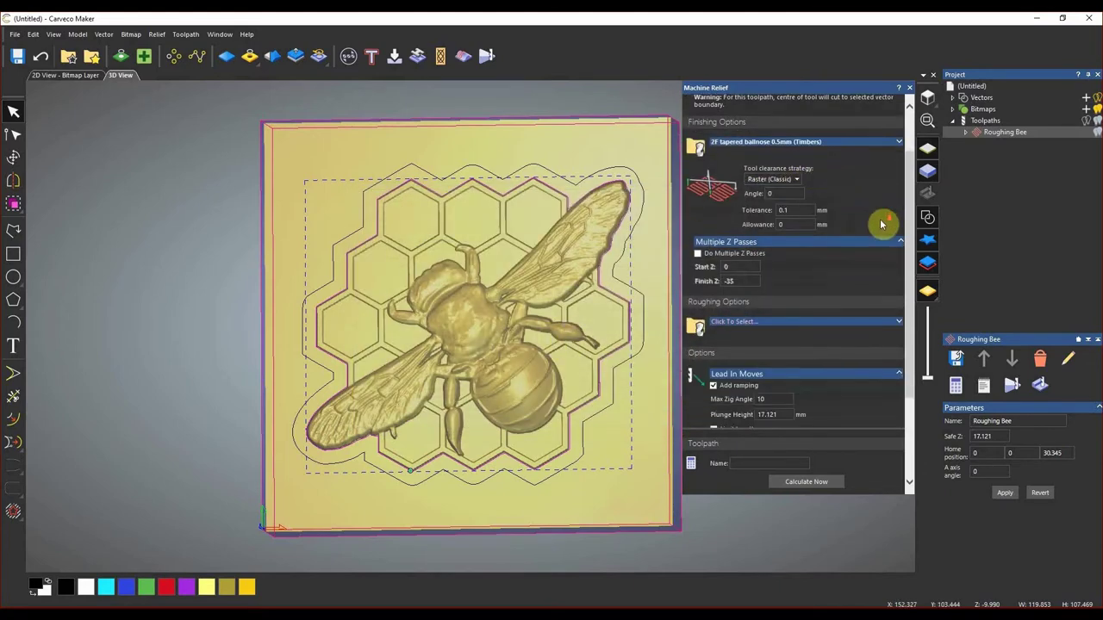
scroll(880, 224, down, 1)
scroll(823, 218, down, 1)
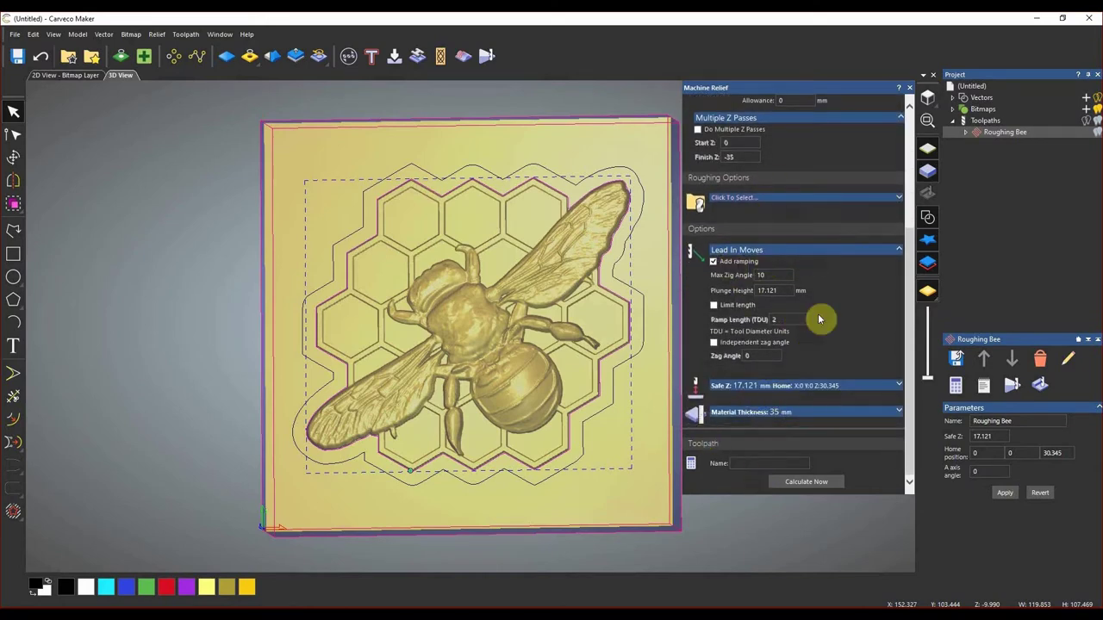
click(746, 462)
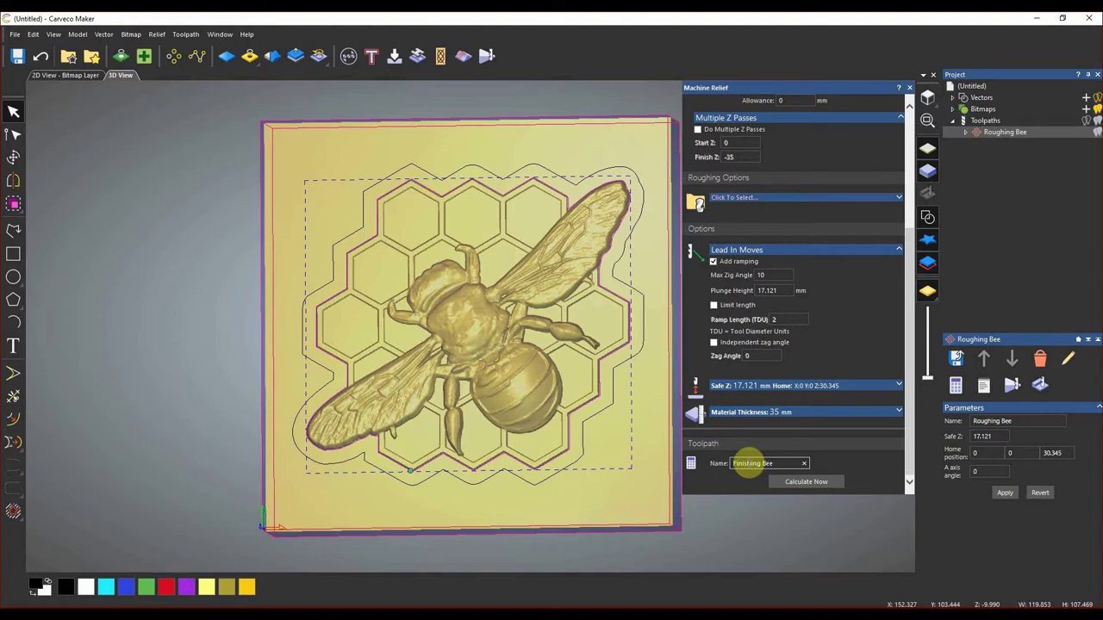
click(807, 482)
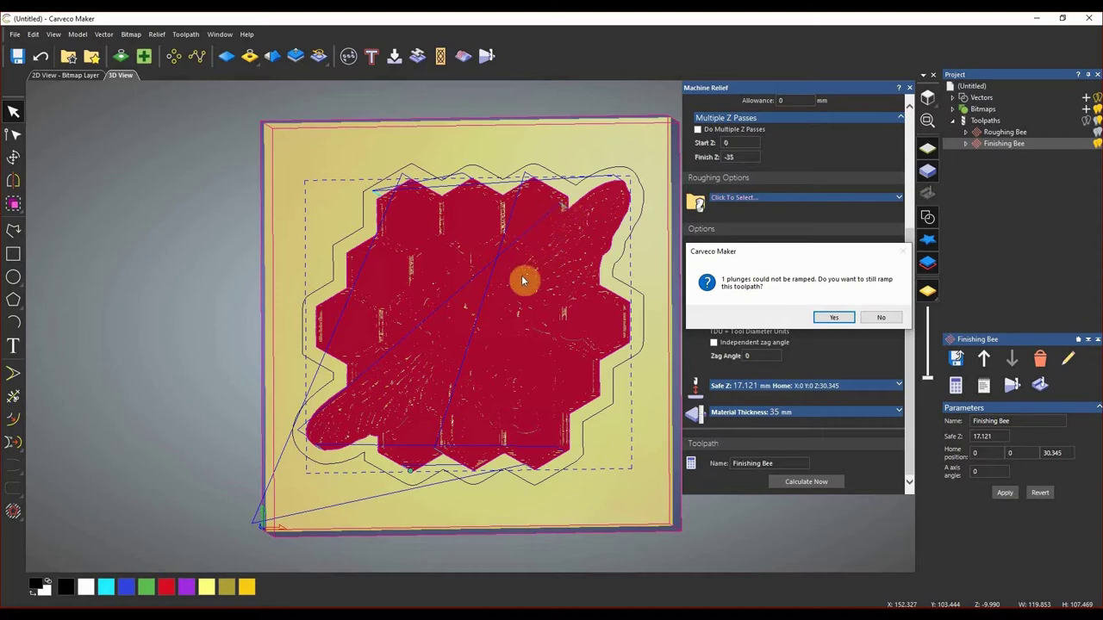
click(486, 413)
mouse_move(918, 310)
mouse_down()
mouse_move(509, 224)
mouse_move(563, 206)
mouse_move(387, 199)
mouse_move(514, 207)
mouse_up()
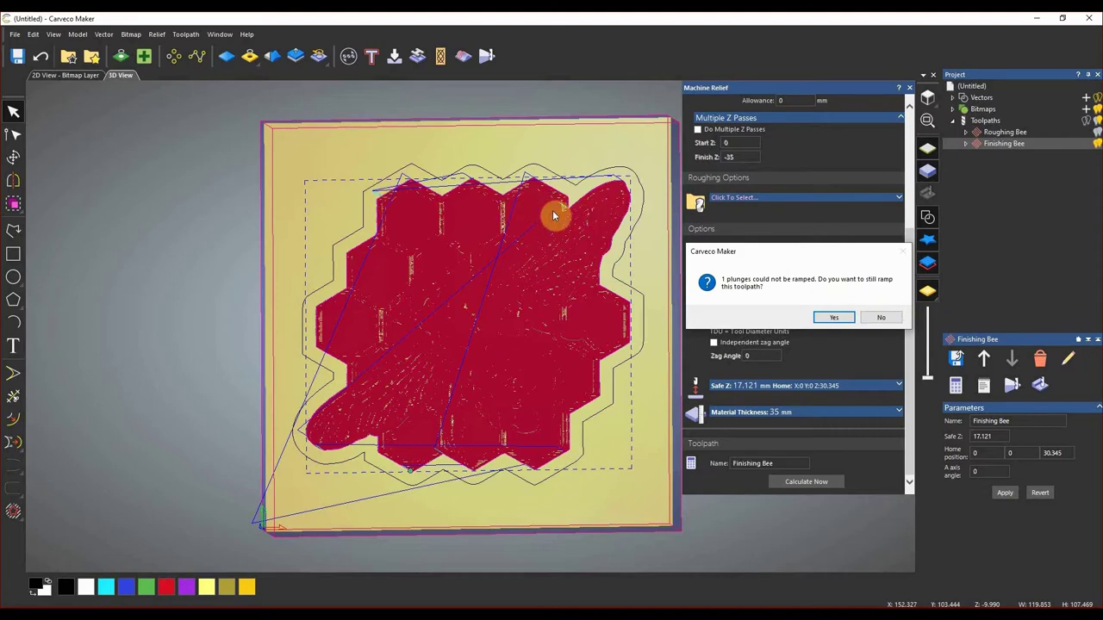
click(880, 318)
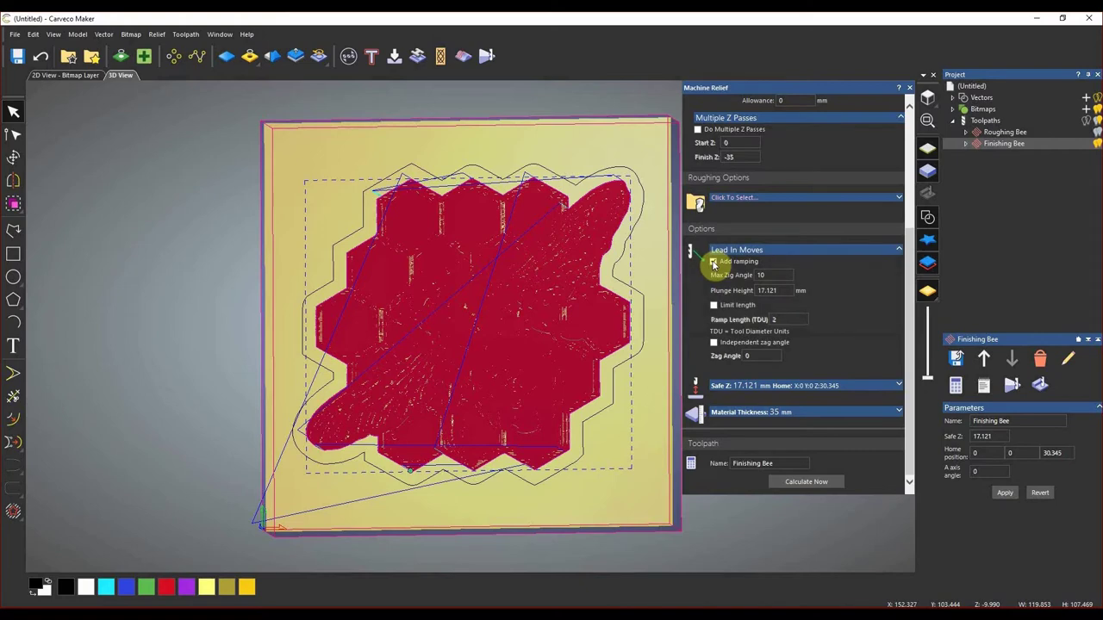
Turn off ramping in the lead-in moves and recalculate the Finishing Bee toolpath.
click(713, 262)
click(560, 315)
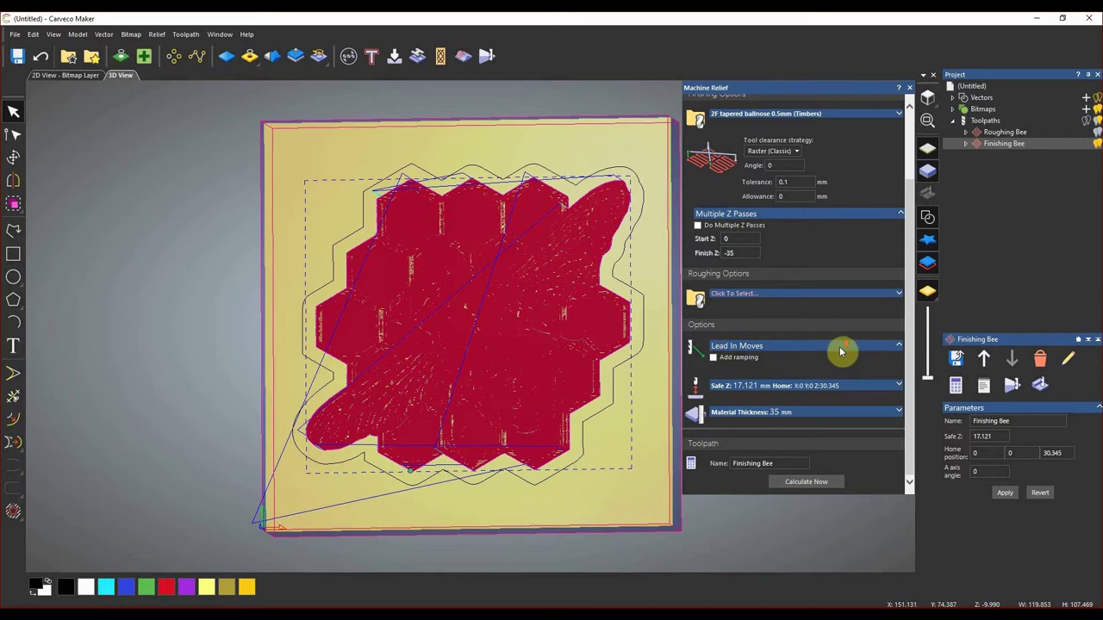
click(806, 482)
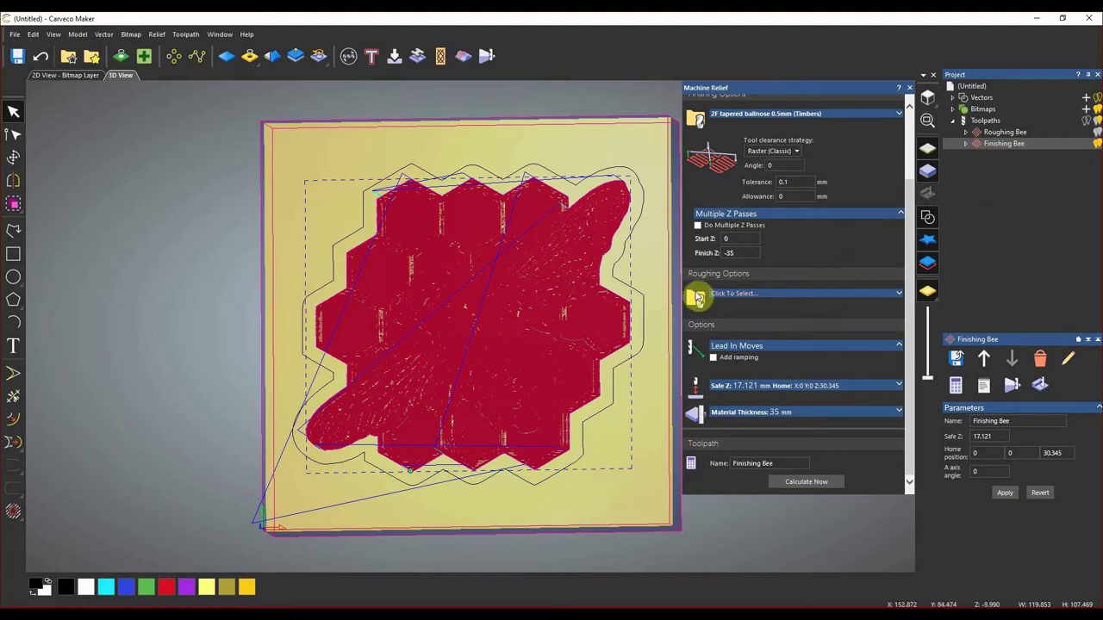
Check the Roughing Bee and Finishing Bee entries in the project tree and close the Machine Relief settings.
click(1005, 133)
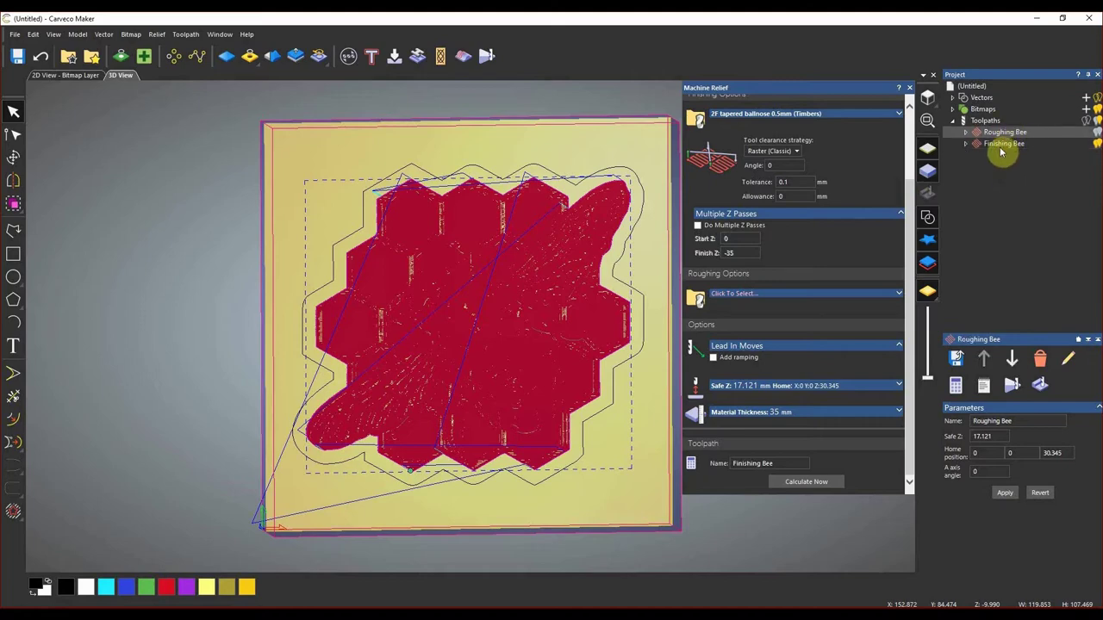
click(1001, 145)
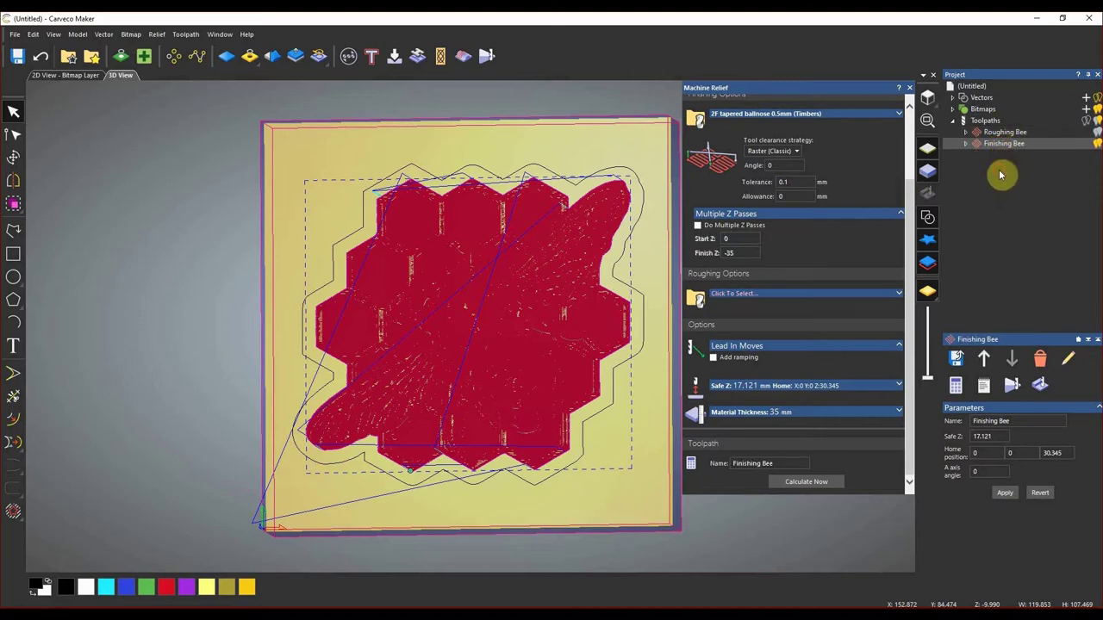
click(908, 87)
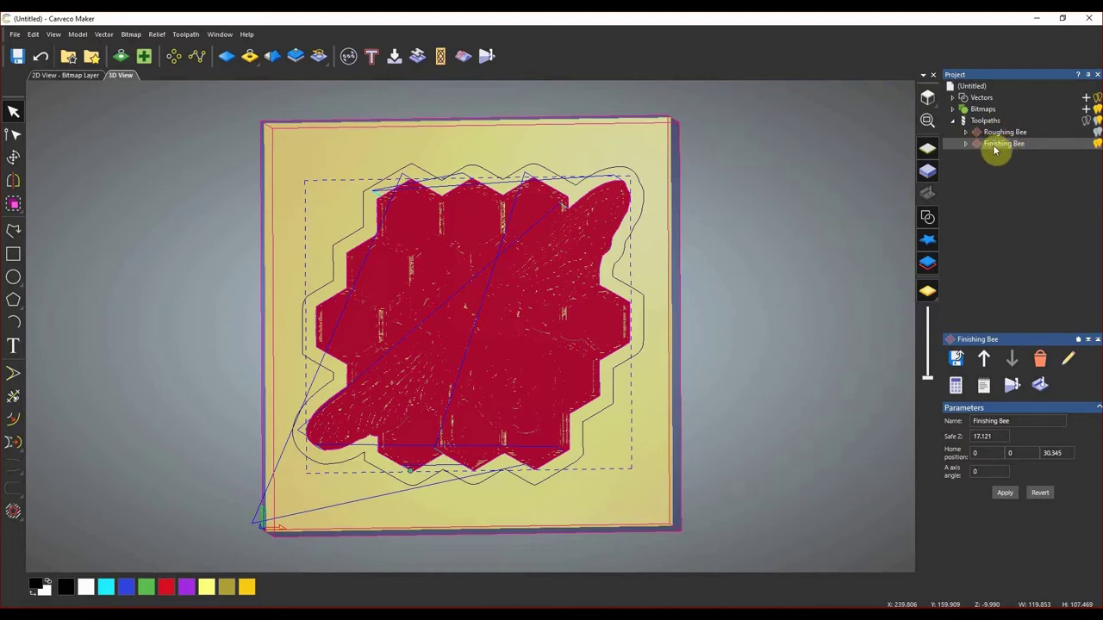
Simulate the Roughing Bee toolpath and inspect the roughed block from a tilted angle.
click(989, 133)
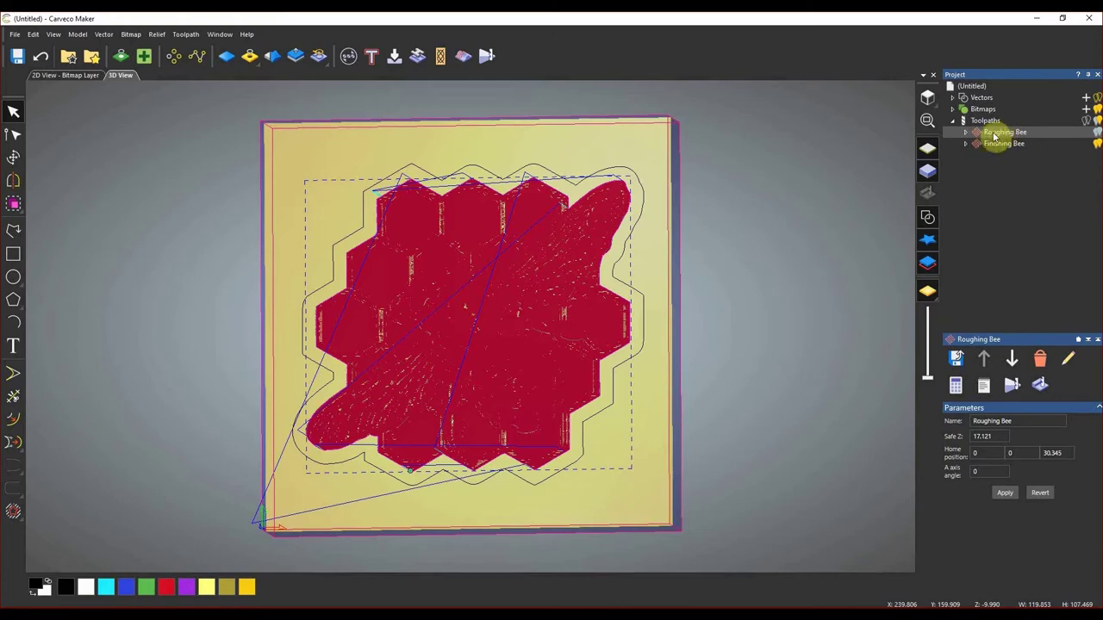
right_click(989, 136)
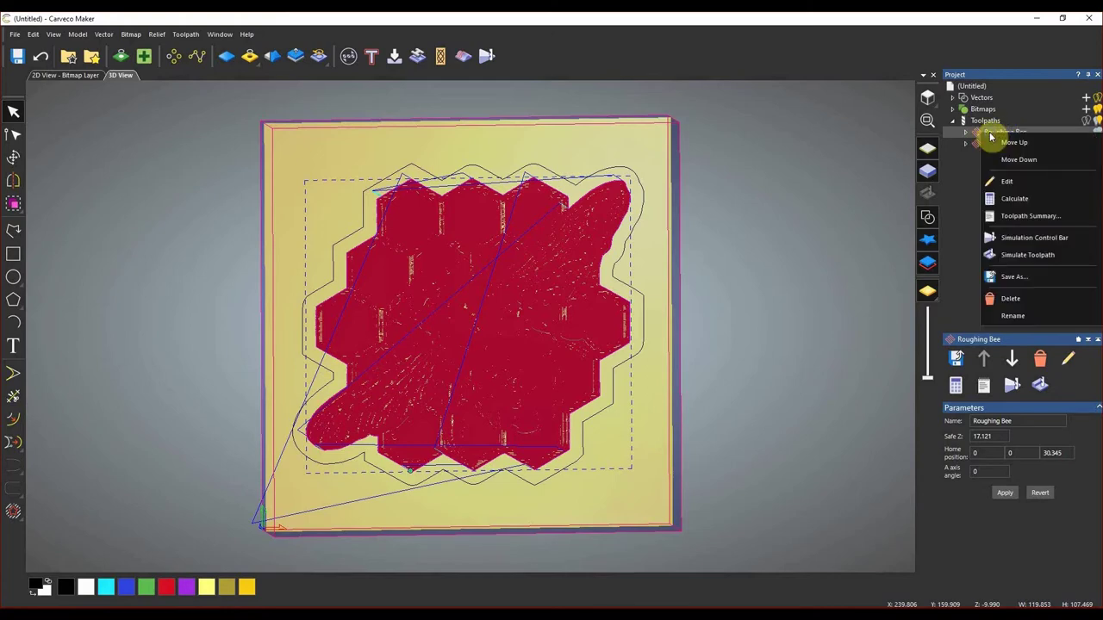
click(1026, 255)
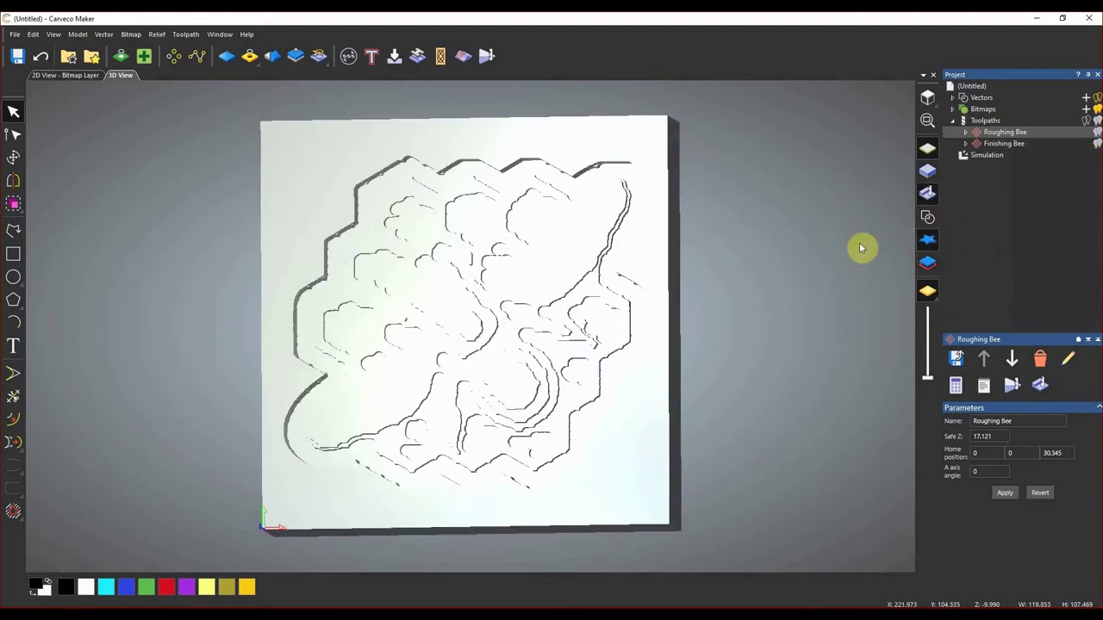
drag(484, 491, 570, 399)
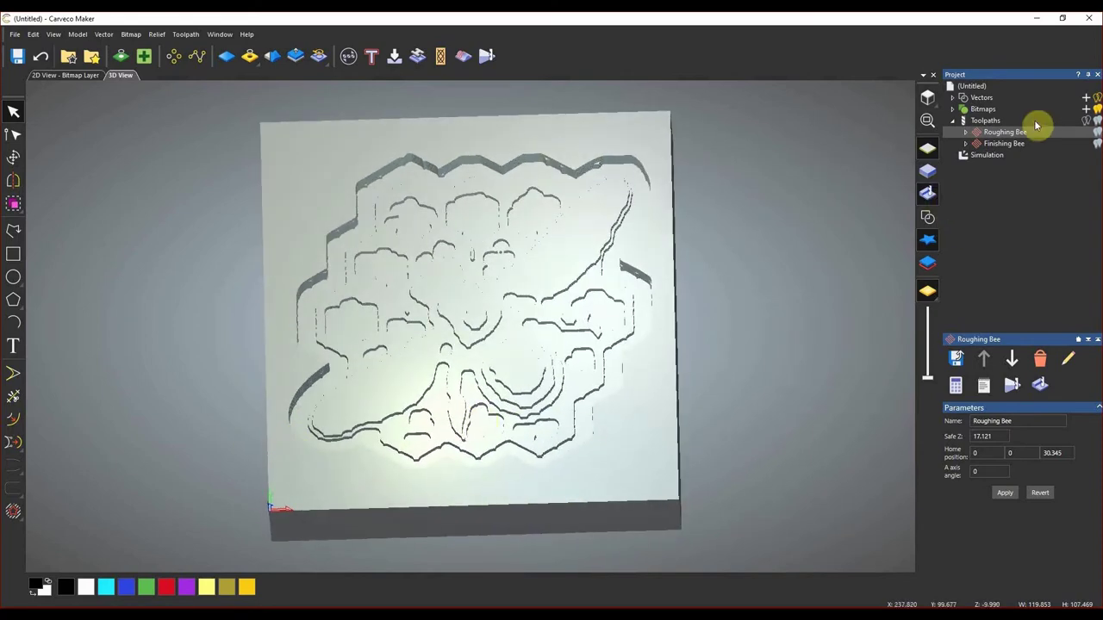
Delete the roughing simulation, simulate the Finishing Bee toolpath on its own, and inspect the carved bee.
click(987, 155)
right_click(988, 159)
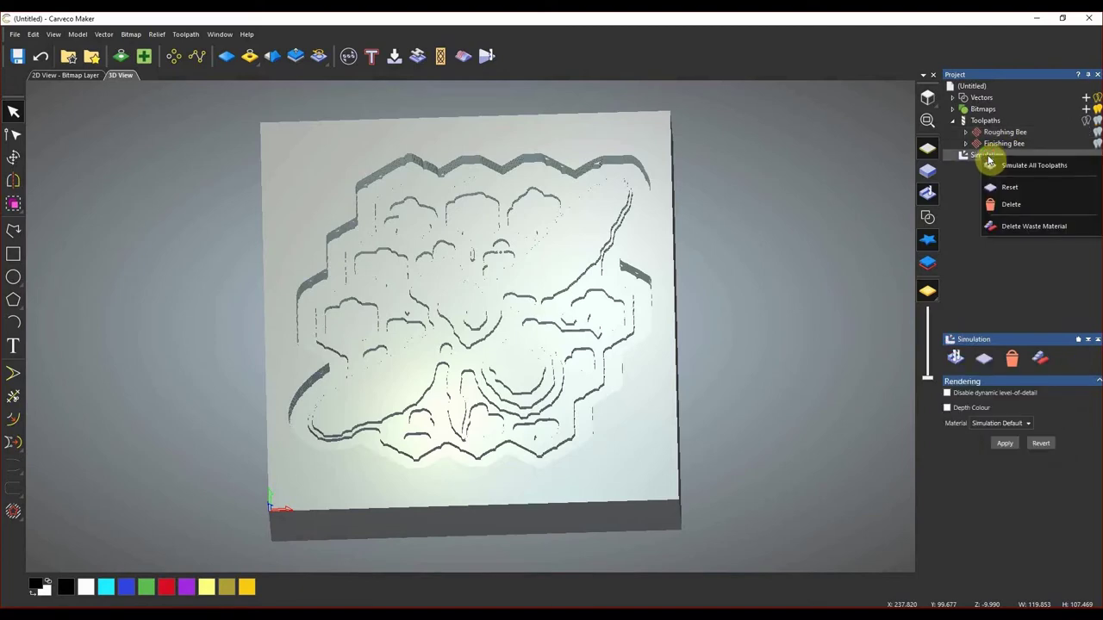
click(1012, 207)
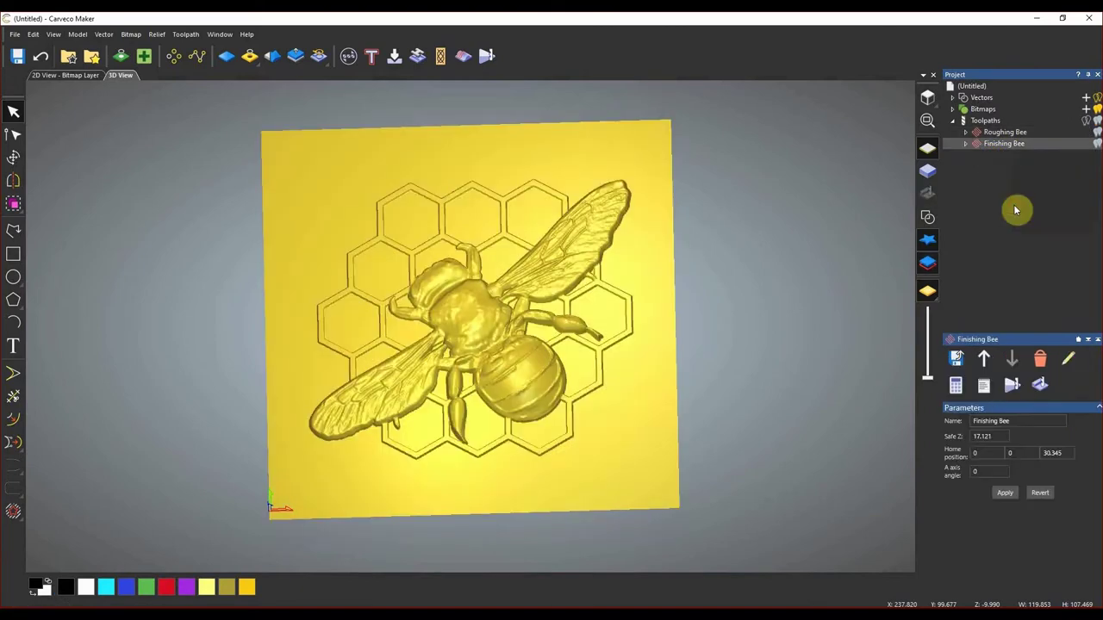
right_click(1000, 144)
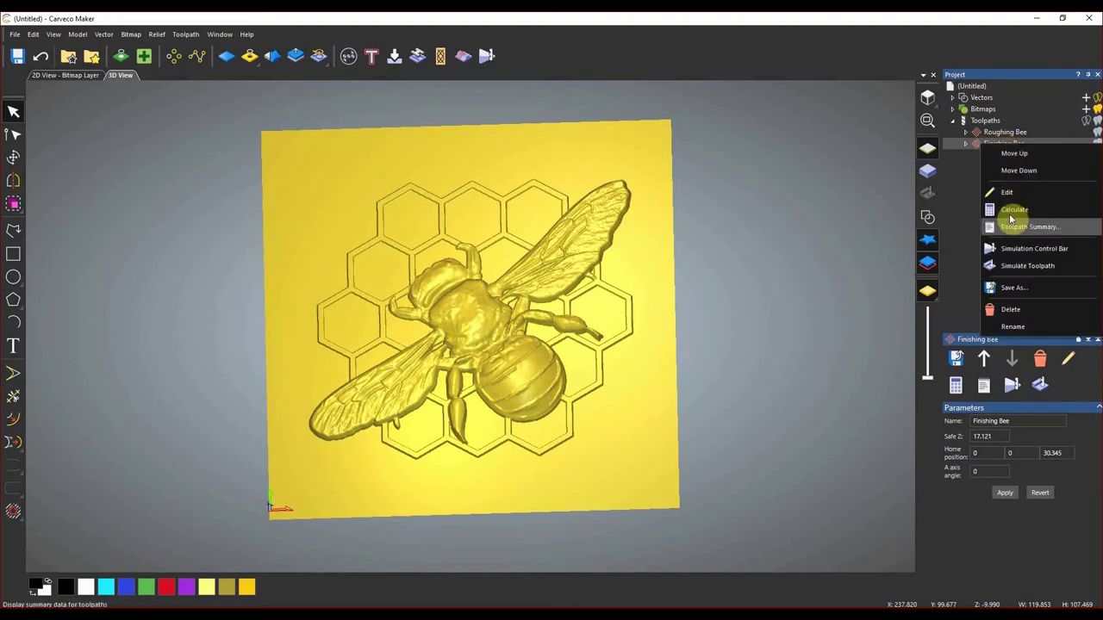
click(1027, 265)
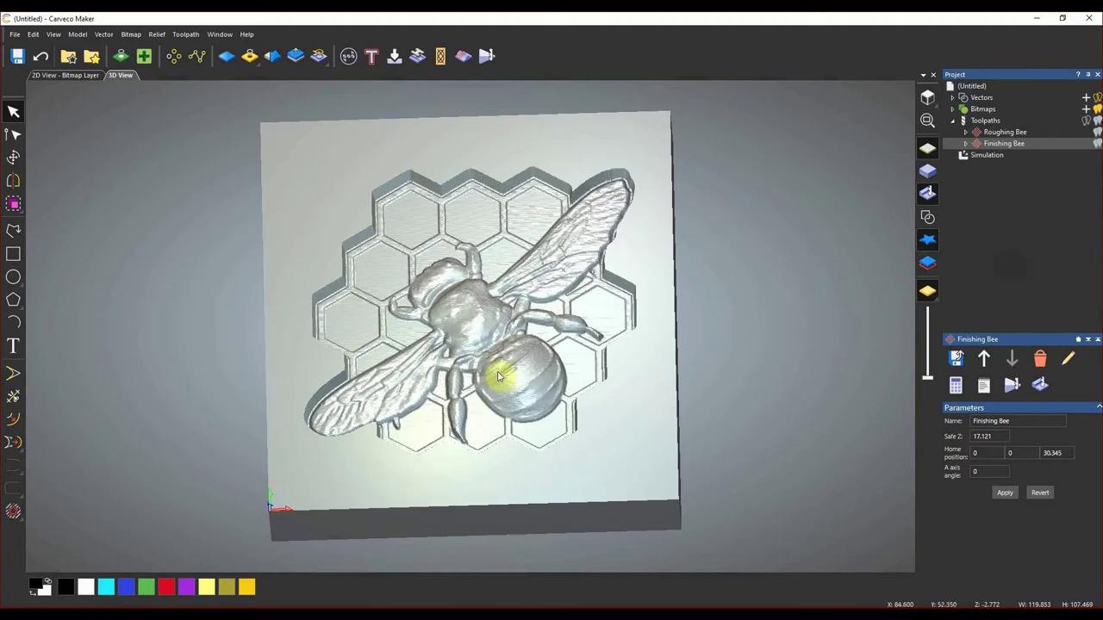
drag(473, 492, 483, 532)
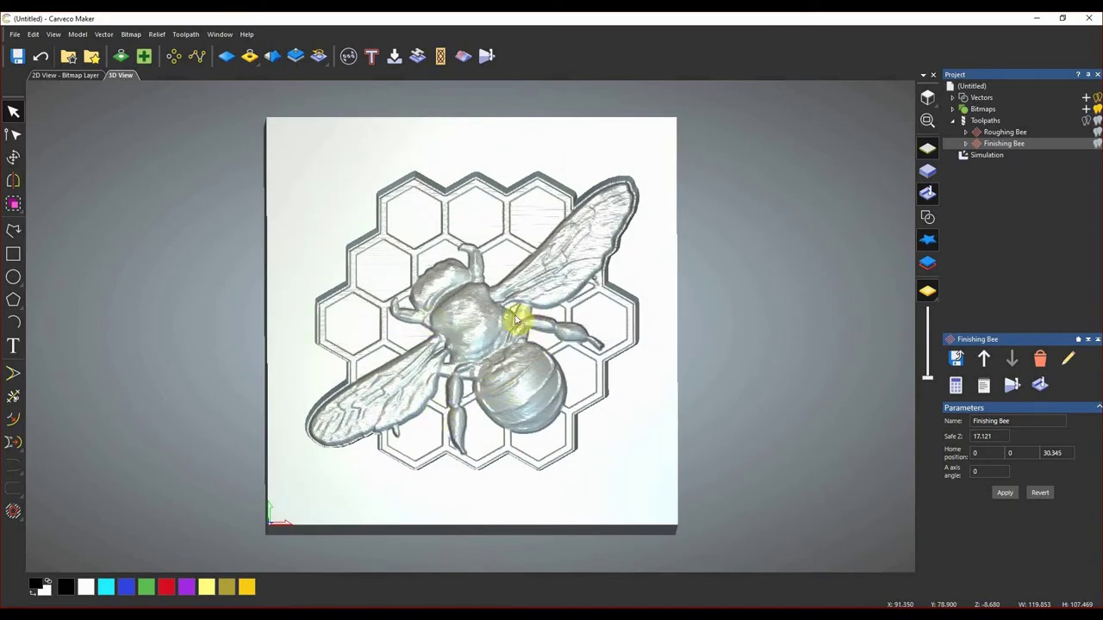
Set up saving the Roughing Bee toolpath under the file name Roughing Bee in the desktop's Bee folder.
click(1009, 133)
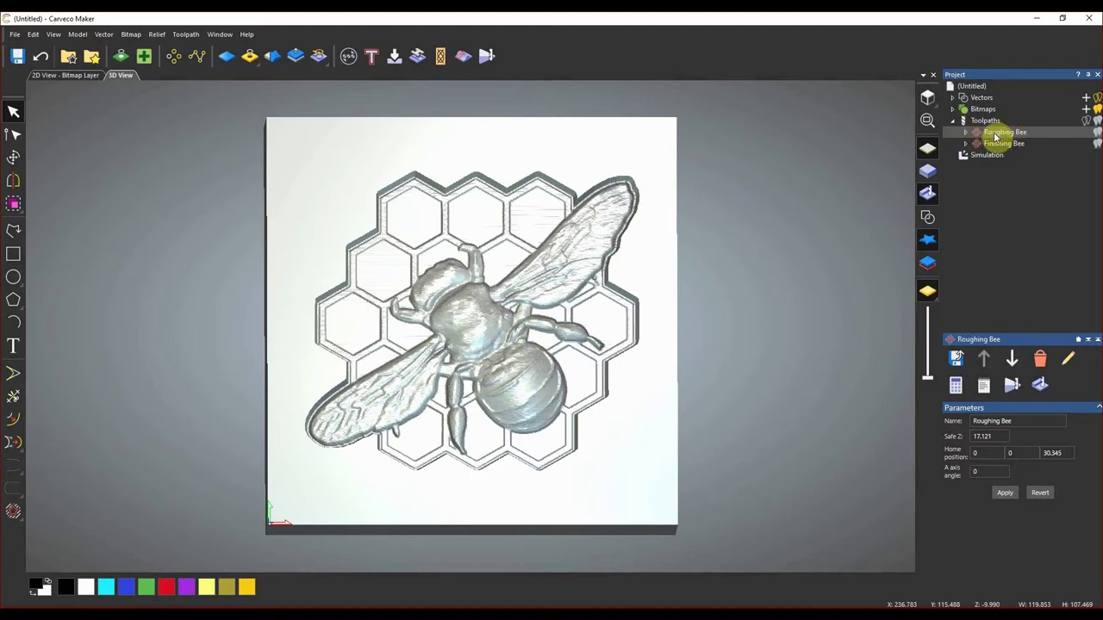
right_click(998, 134)
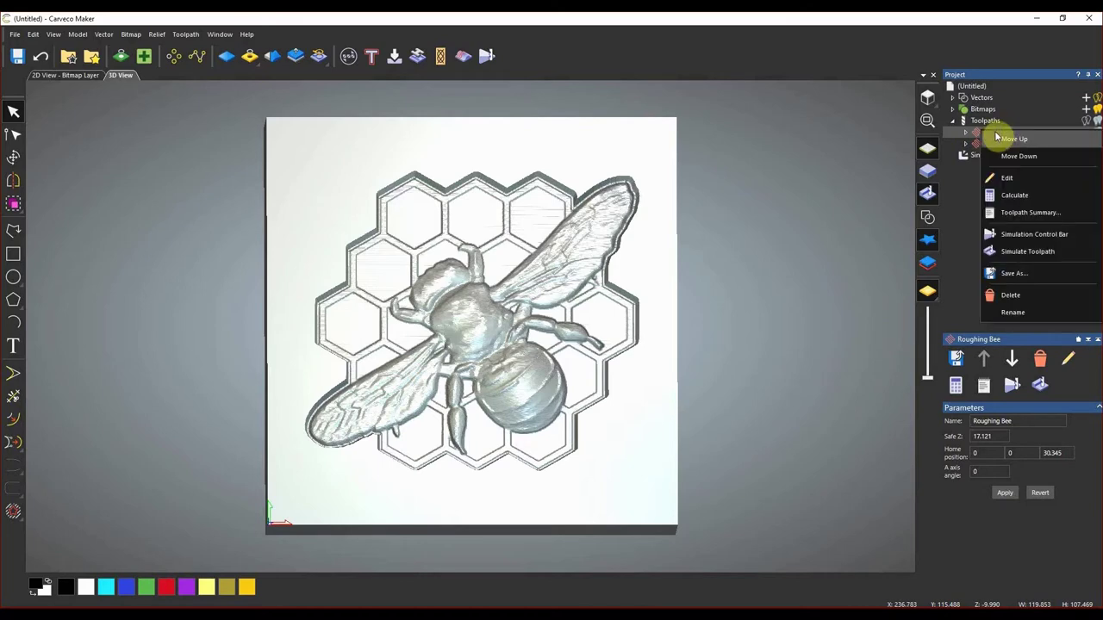
click(1015, 273)
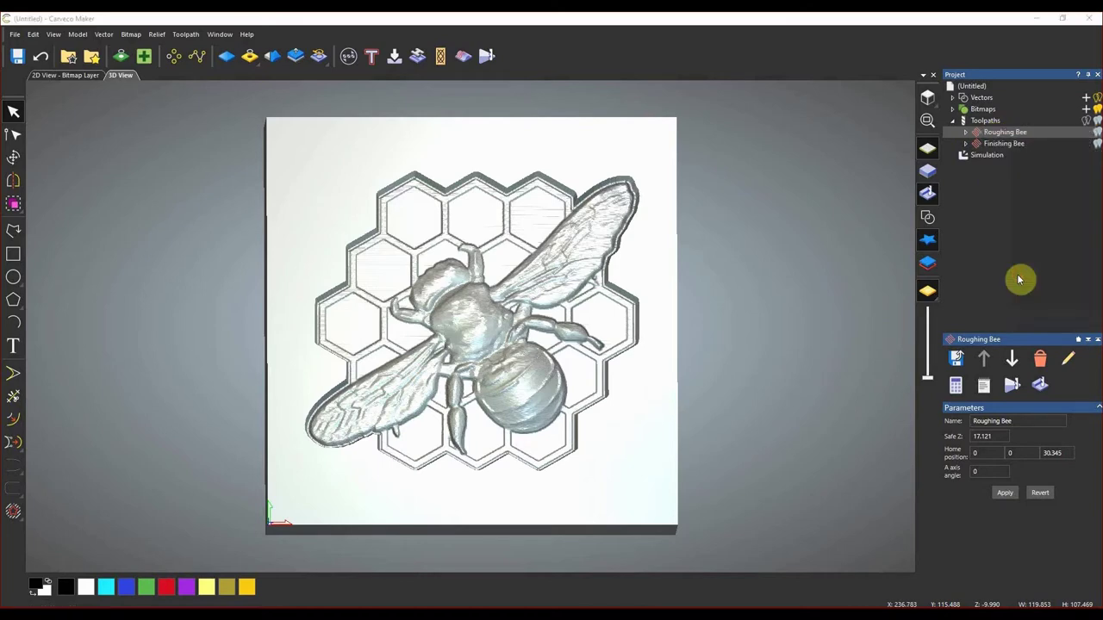
click(610, 213)
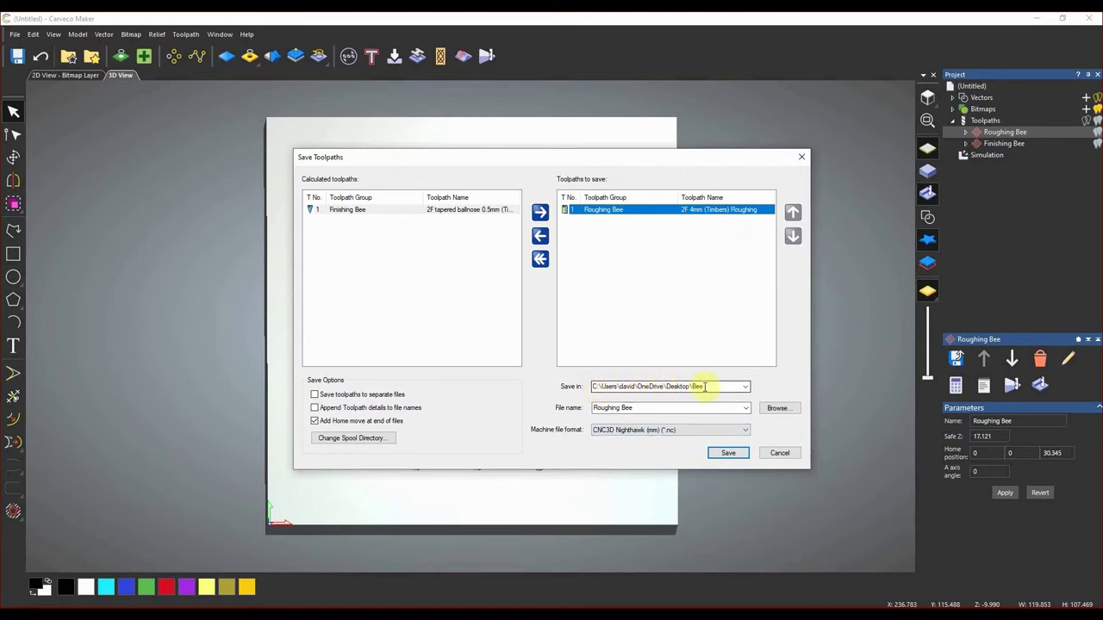
click(646, 407)
click(642, 407)
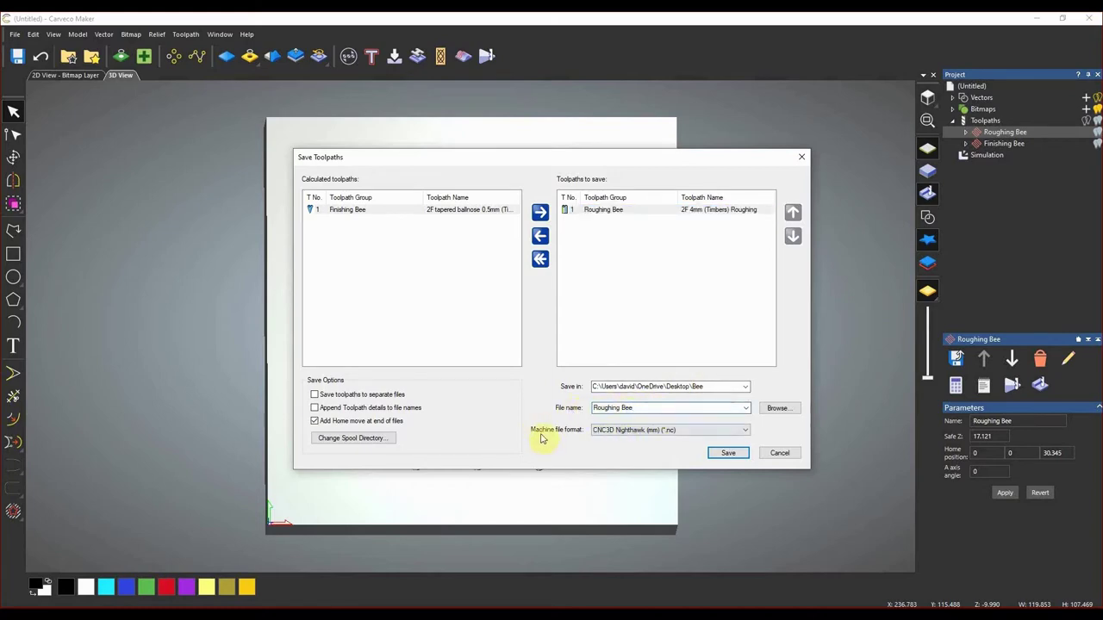
Choose the CNC3D Nighthawk (mm) (*.nc) machine format and save the roughing toolpath, creating the missing Bee folder.
click(651, 436)
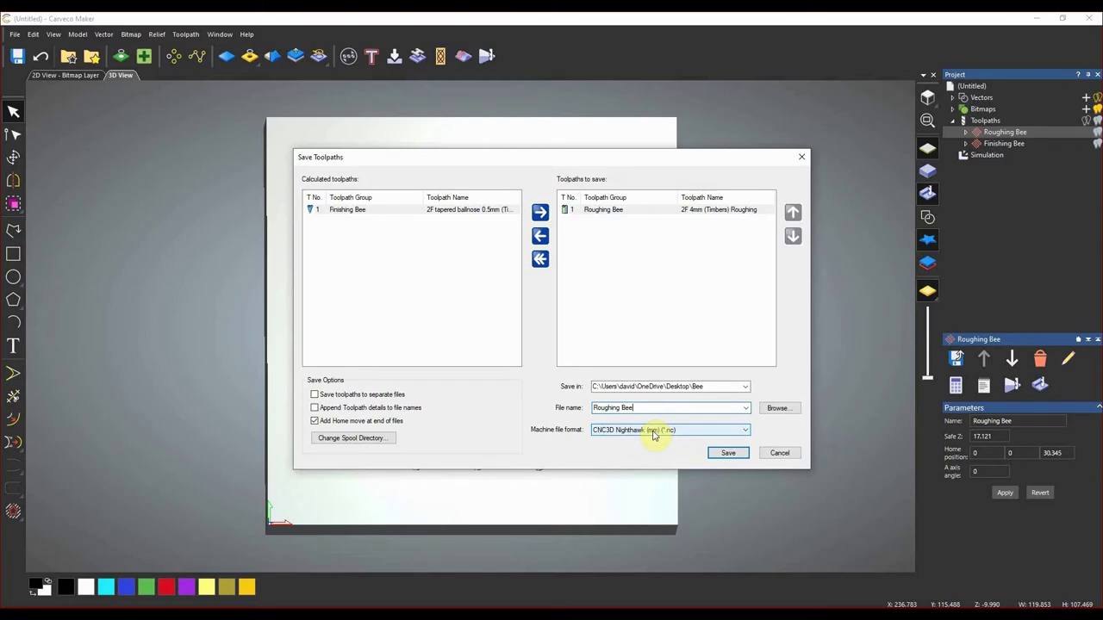
click(654, 436)
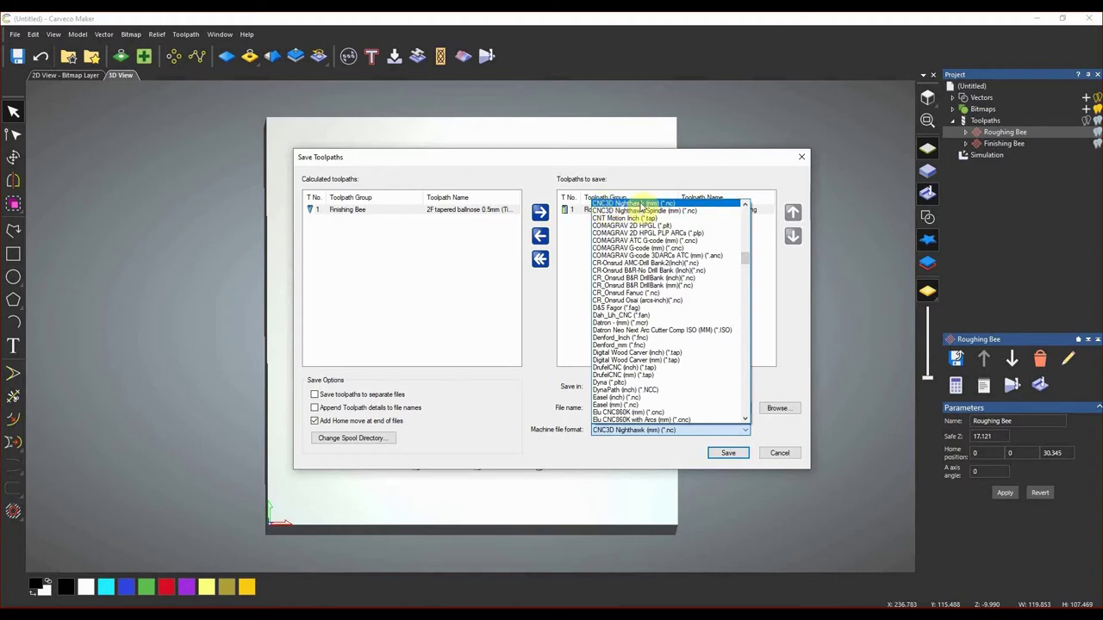
click(641, 205)
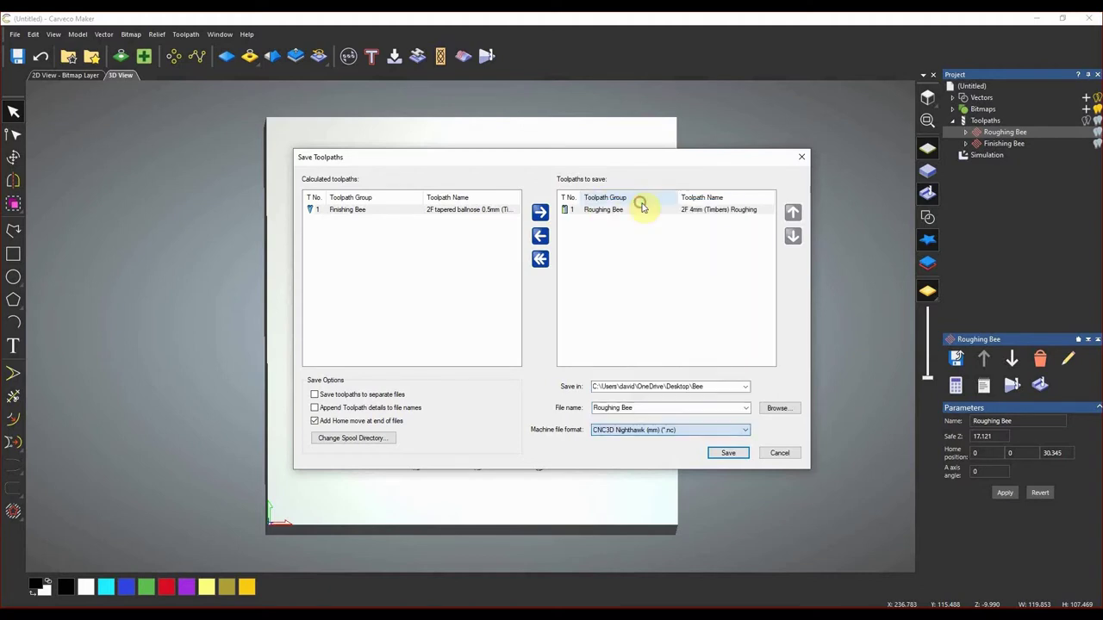
click(730, 454)
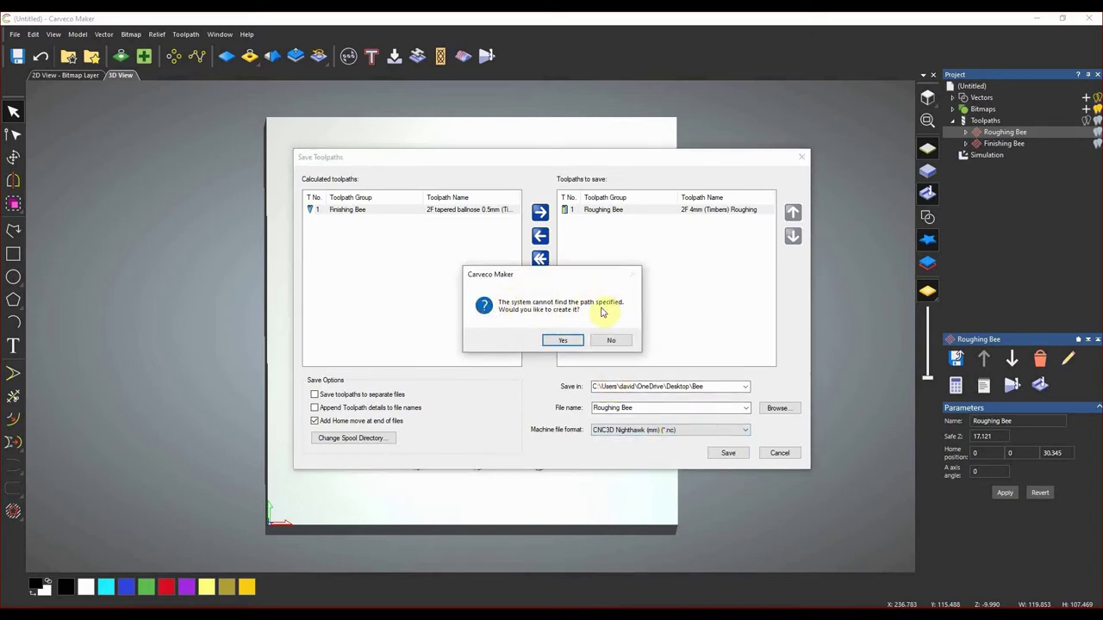
click(563, 342)
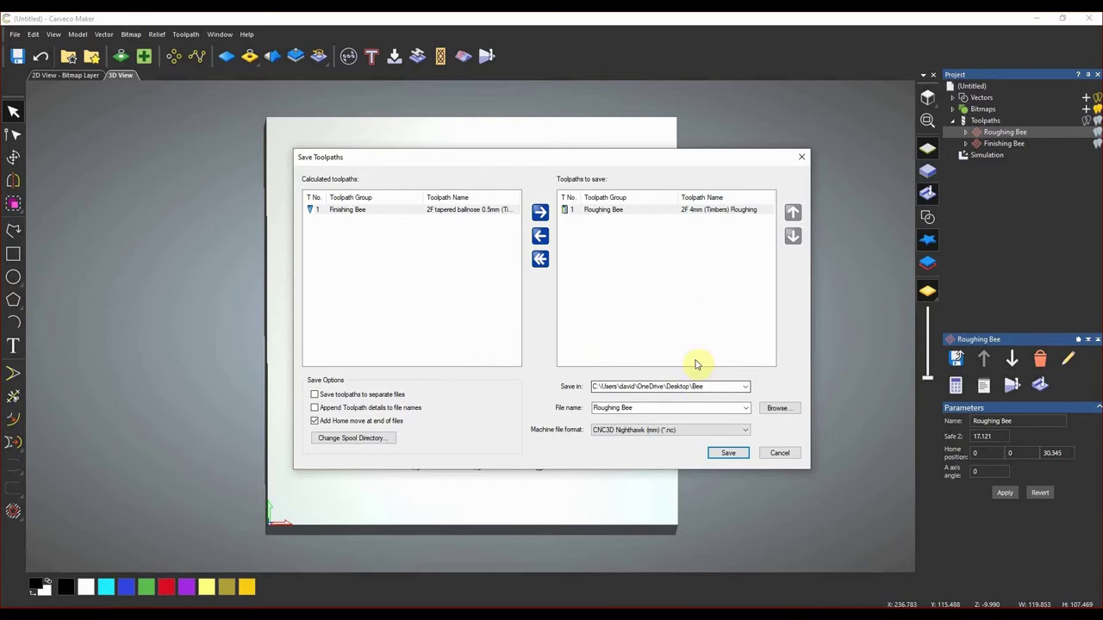
click(784, 455)
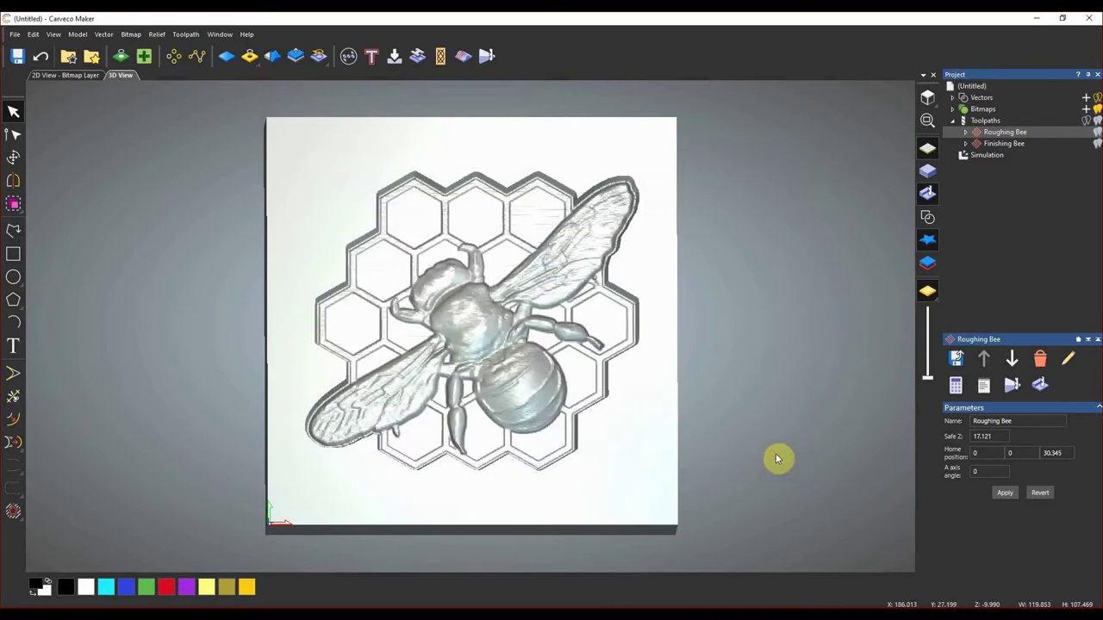
Save the Finishing Bee toolpath as Finishing Bee in the Bee folder, using the CNC3D Nighthawk (mm) (*.nc) format.
click(1000, 145)
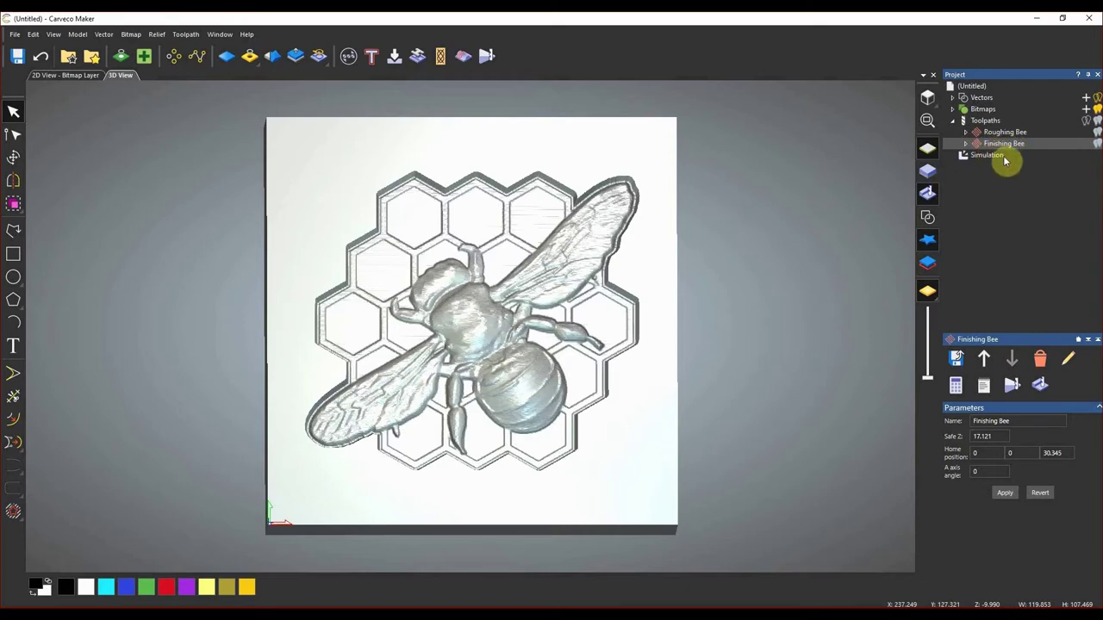
right_click(989, 143)
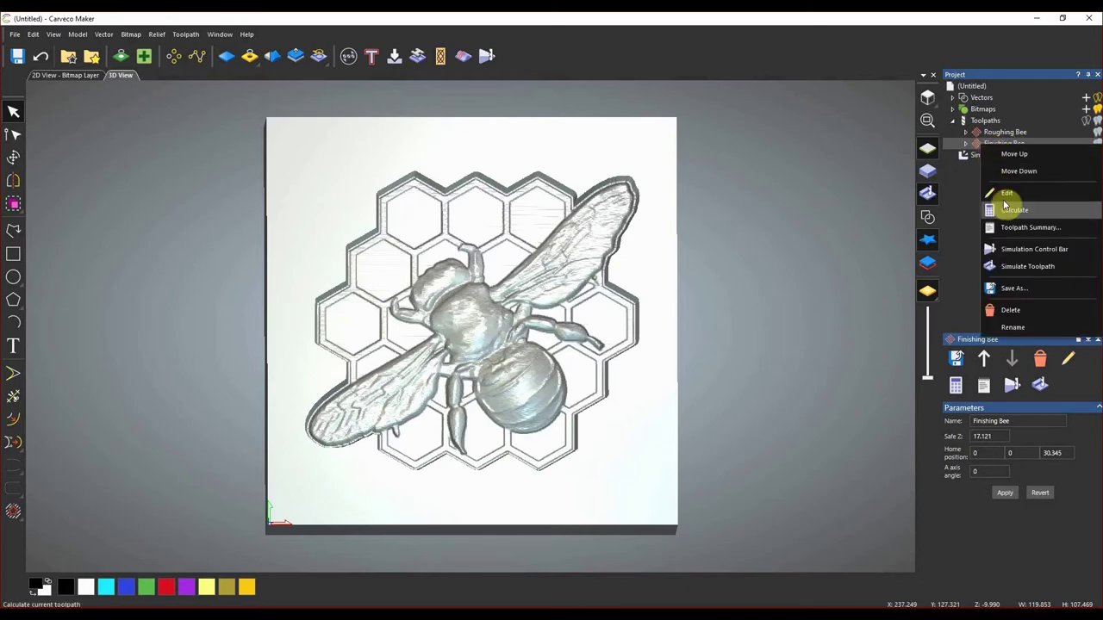
click(1029, 288)
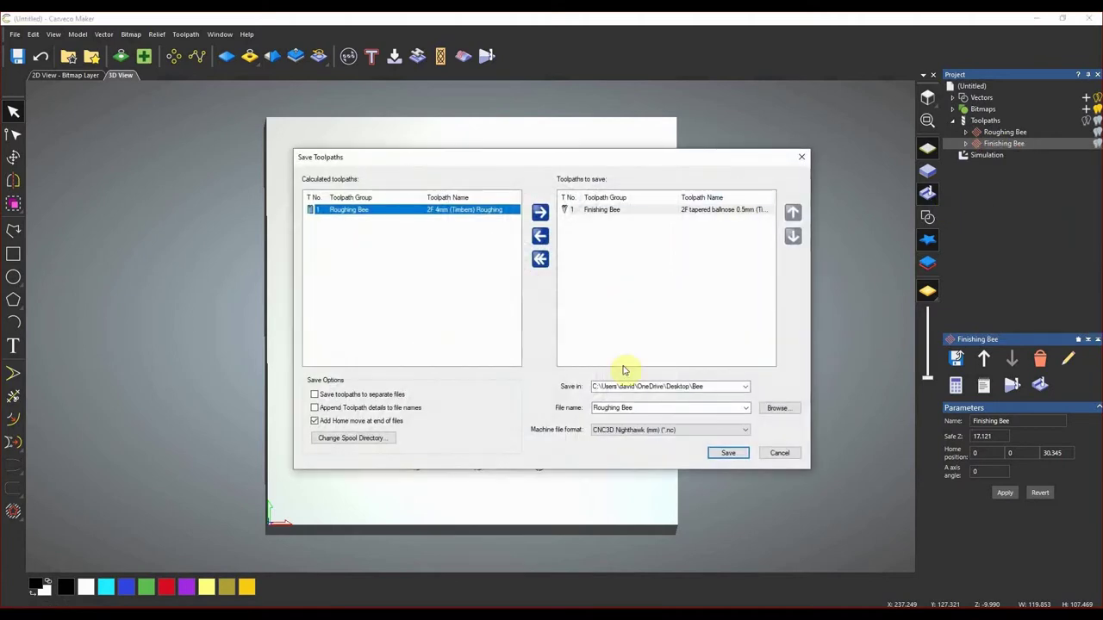
click(602, 214)
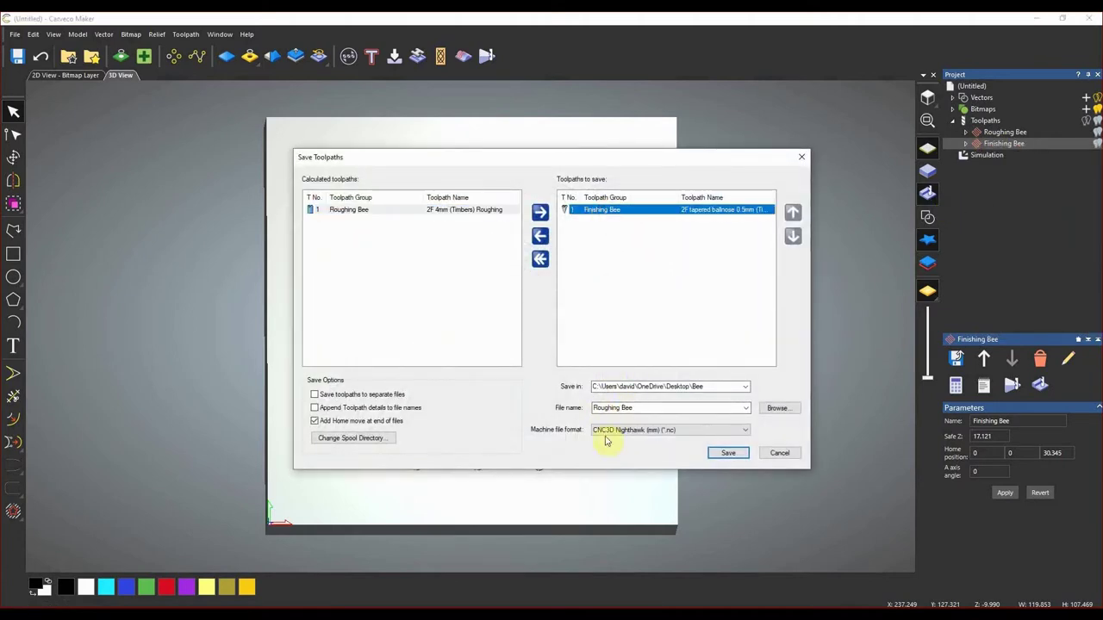
click(608, 411)
drag(618, 410, 582, 412)
text(Finis)
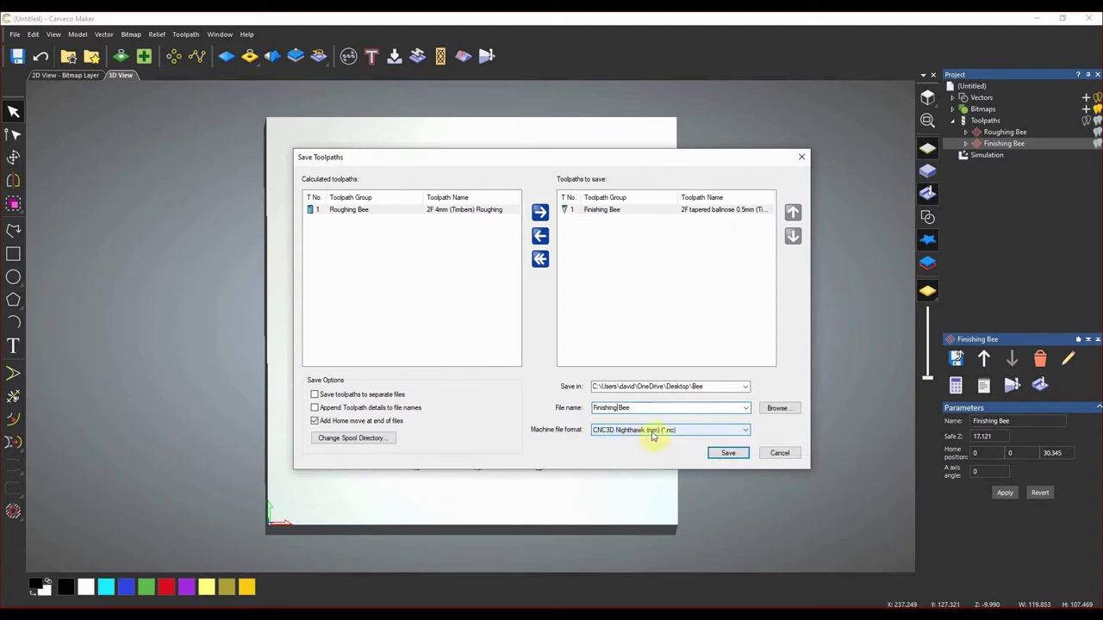
click(729, 455)
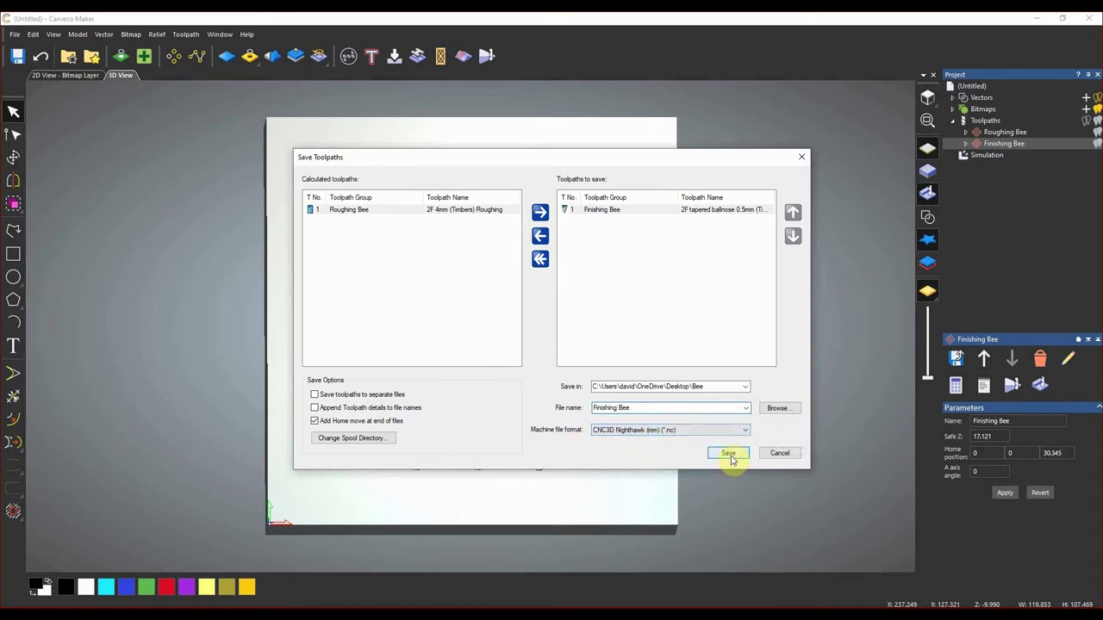
click(779, 453)
Minimize the carving project and launch CNC3D Commander from the desktop, allowing it to make changes to the device.
scroll(496, 293, down, 2)
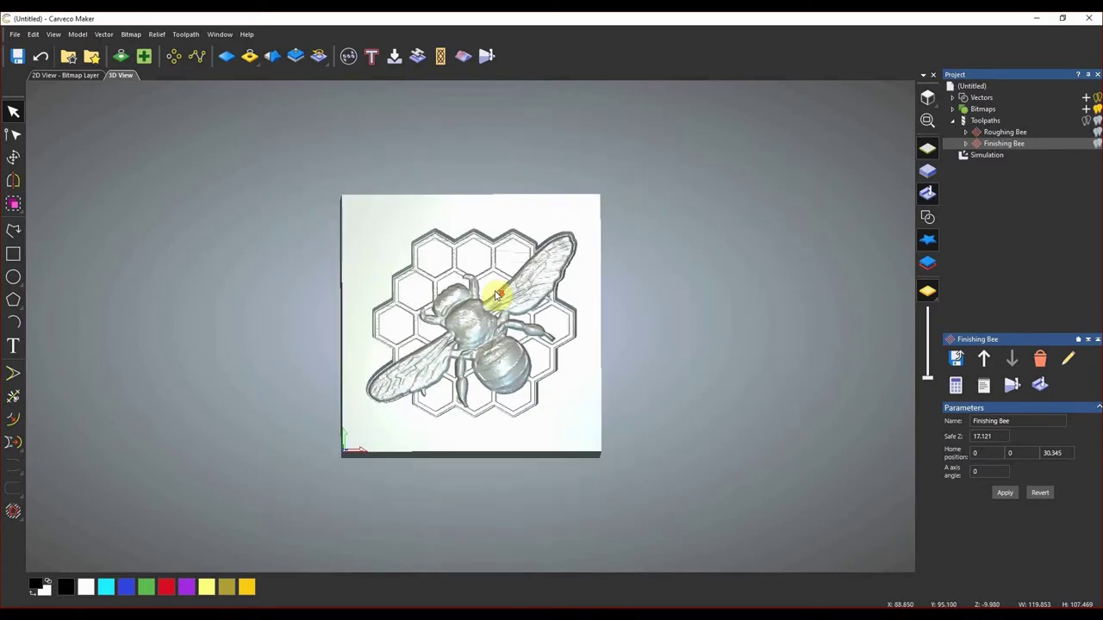
scroll(498, 295, up, 2)
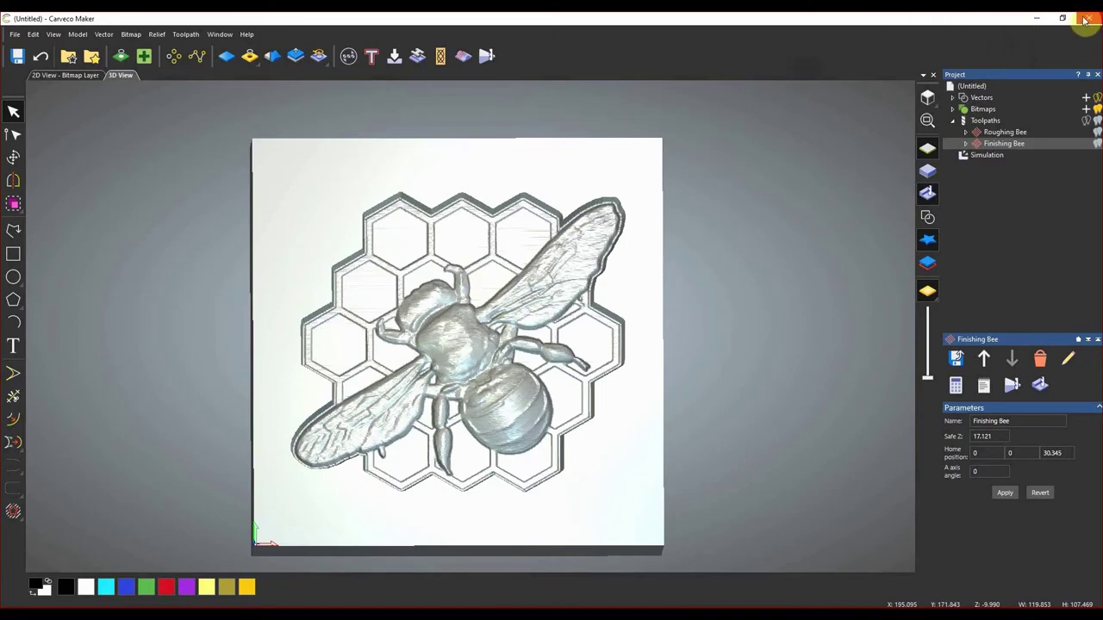
click(1036, 21)
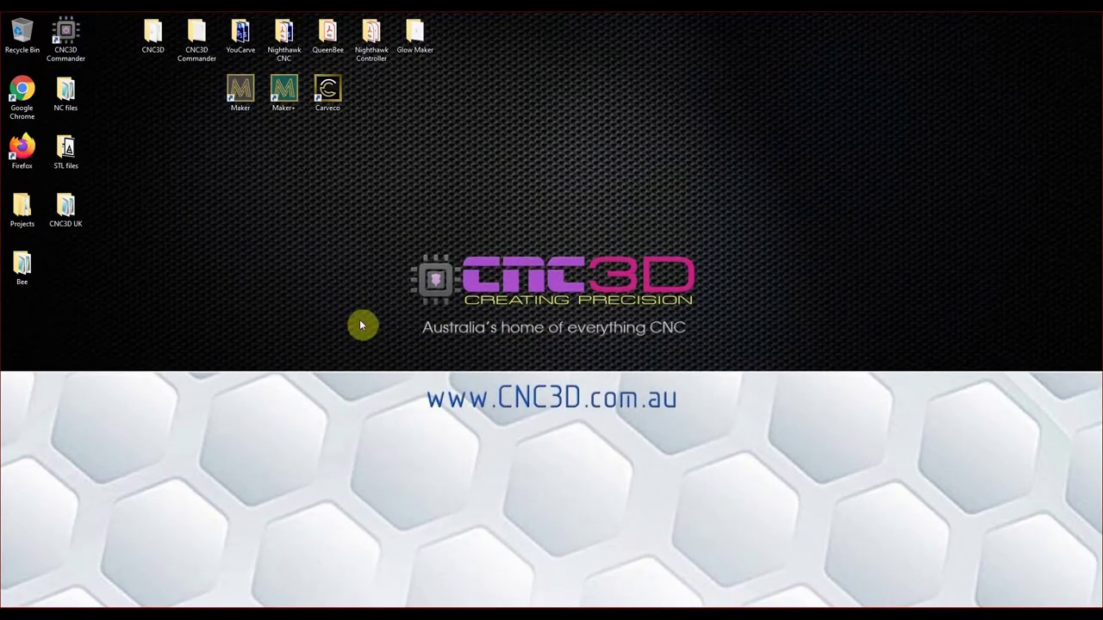
double_click(68, 43)
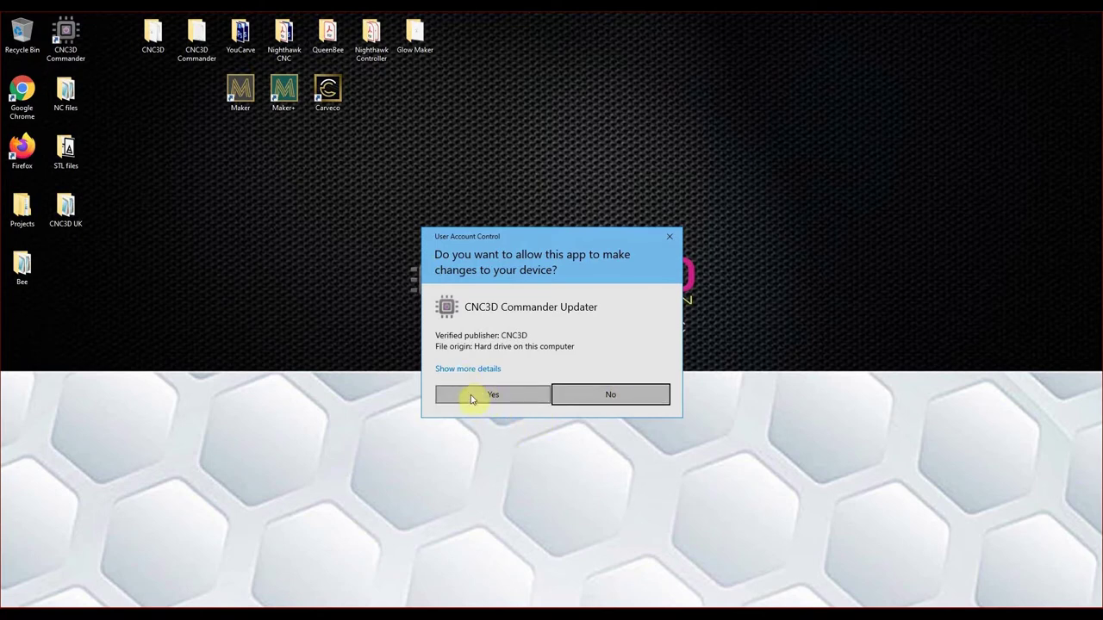
click(467, 368)
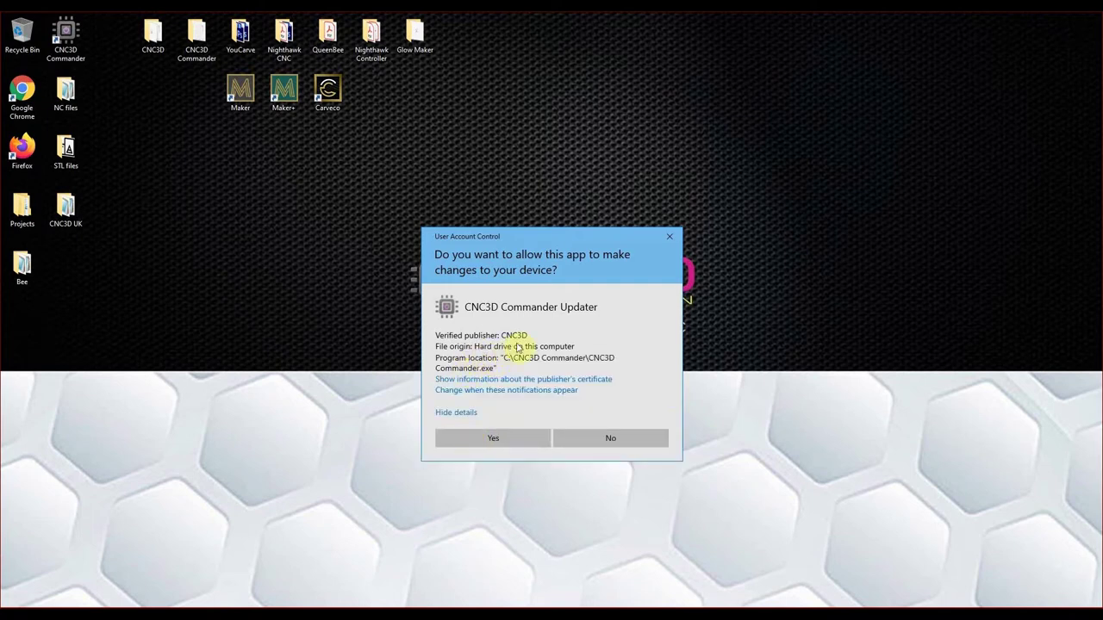
click(487, 441)
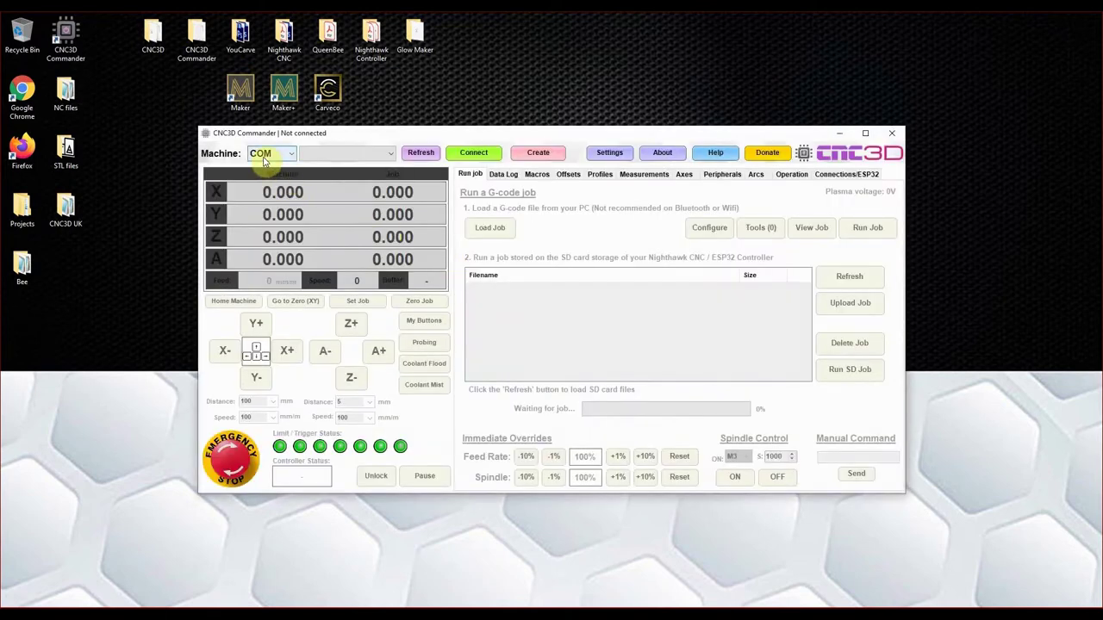
Connect to the CNC machine over IP at 192.168.1.155:23.
click(264, 155)
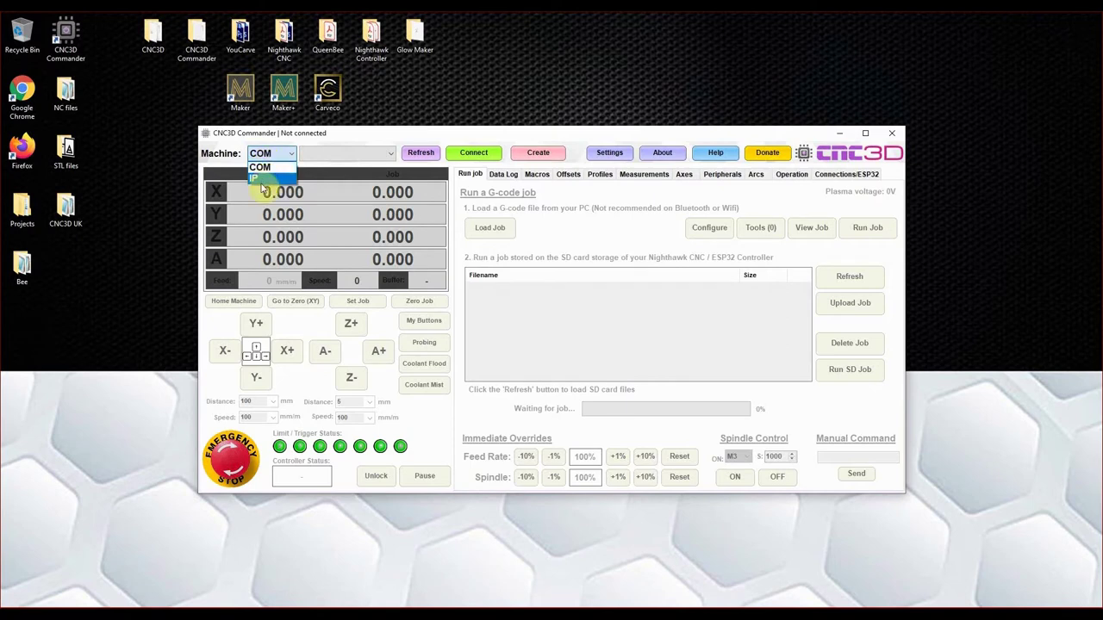
click(264, 179)
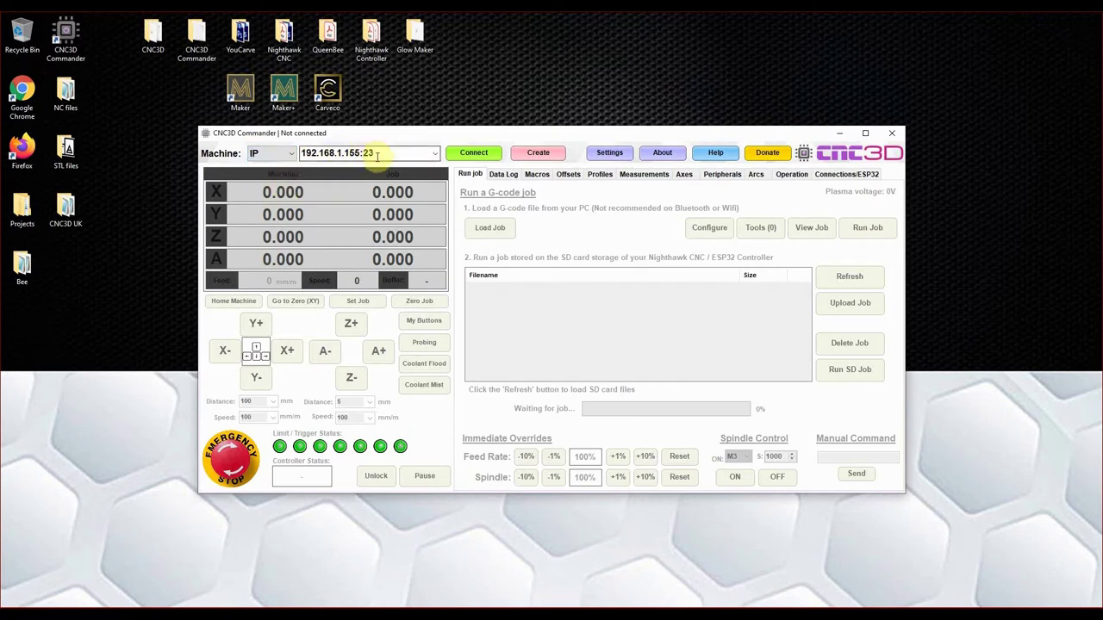
click(473, 153)
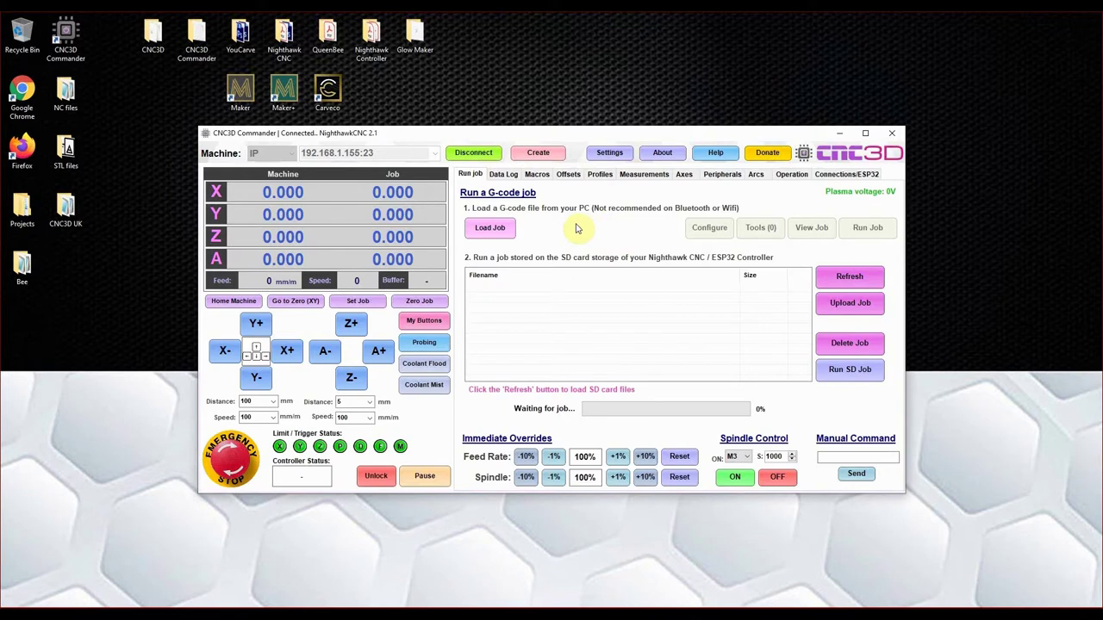
Refresh the controller's SD card file list and upload Roughing Bee.nc from the Bee folder.
click(848, 279)
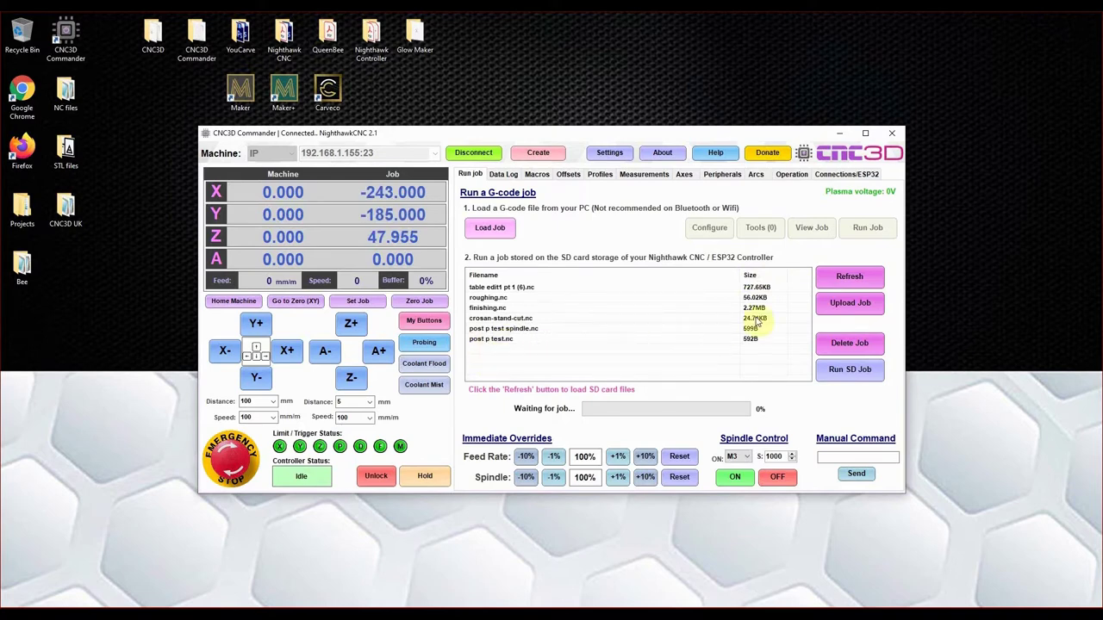
click(850, 305)
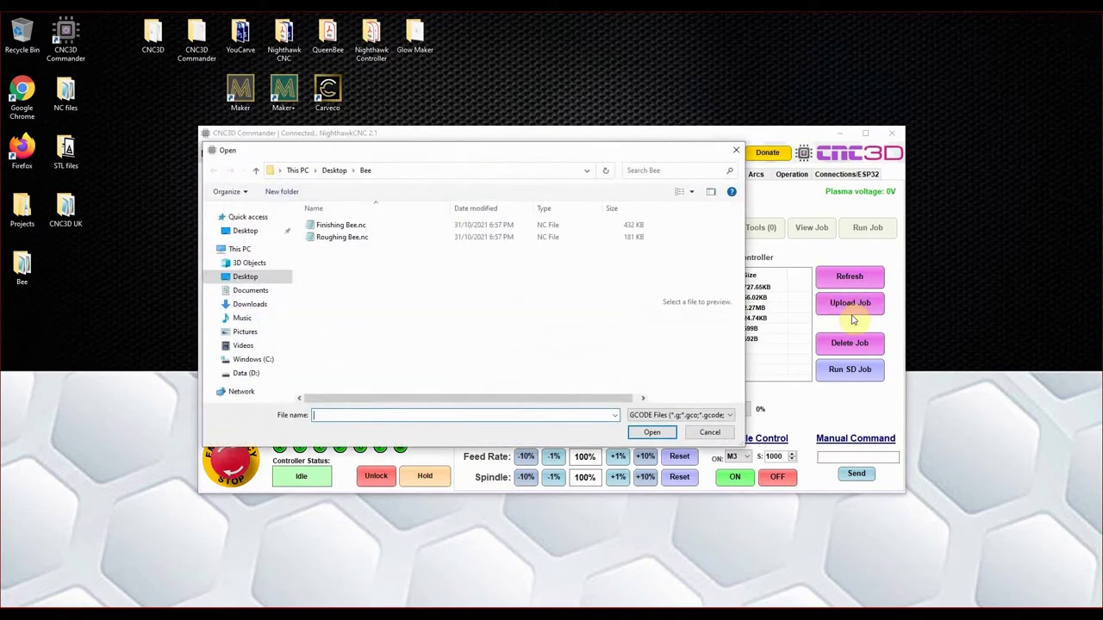
click(336, 239)
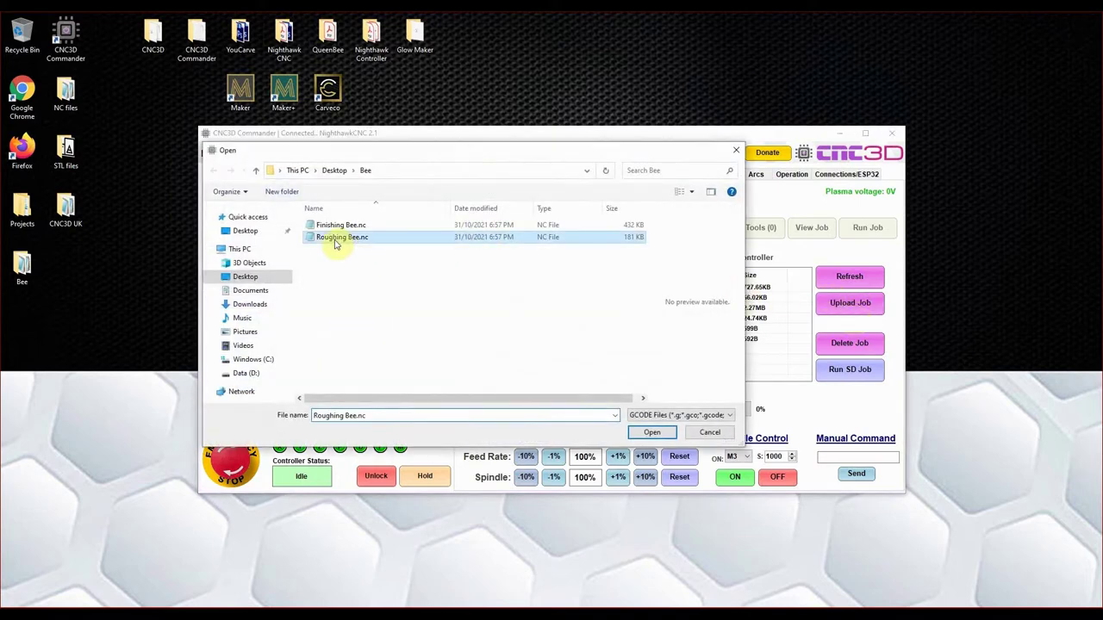
click(650, 434)
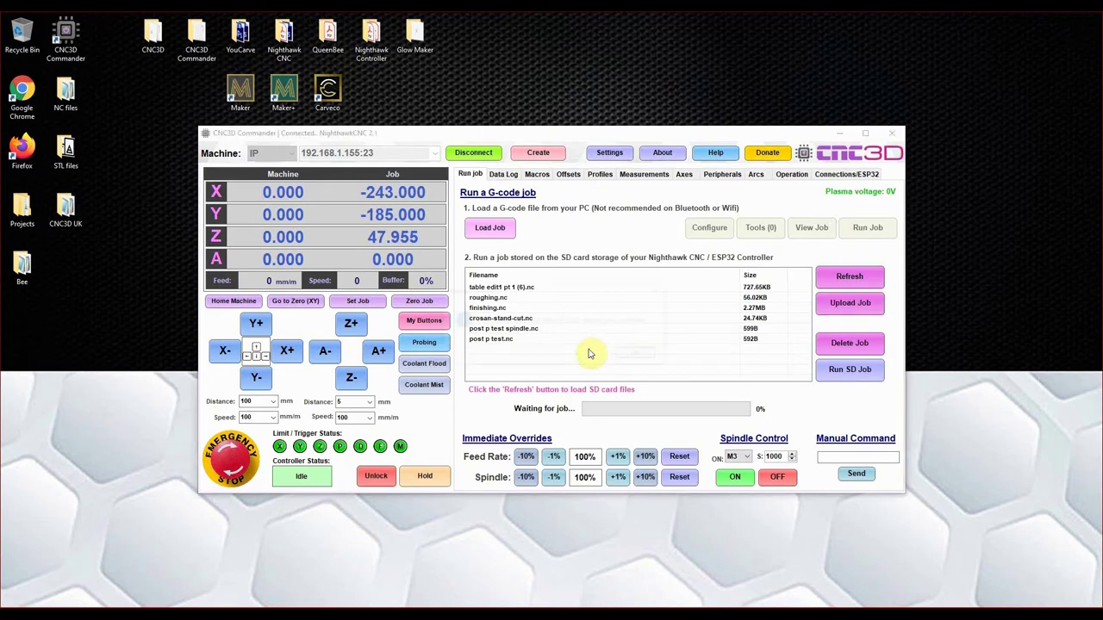
click(623, 356)
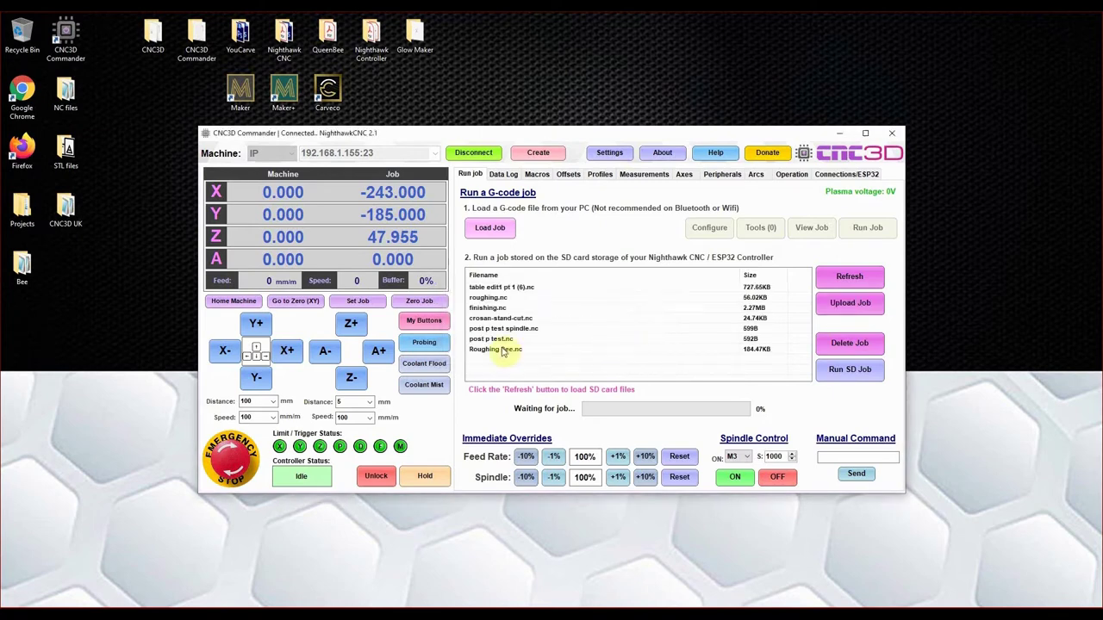
Upload Finishing Bee.nc from the Bee folder to the controller's SD card.
click(851, 307)
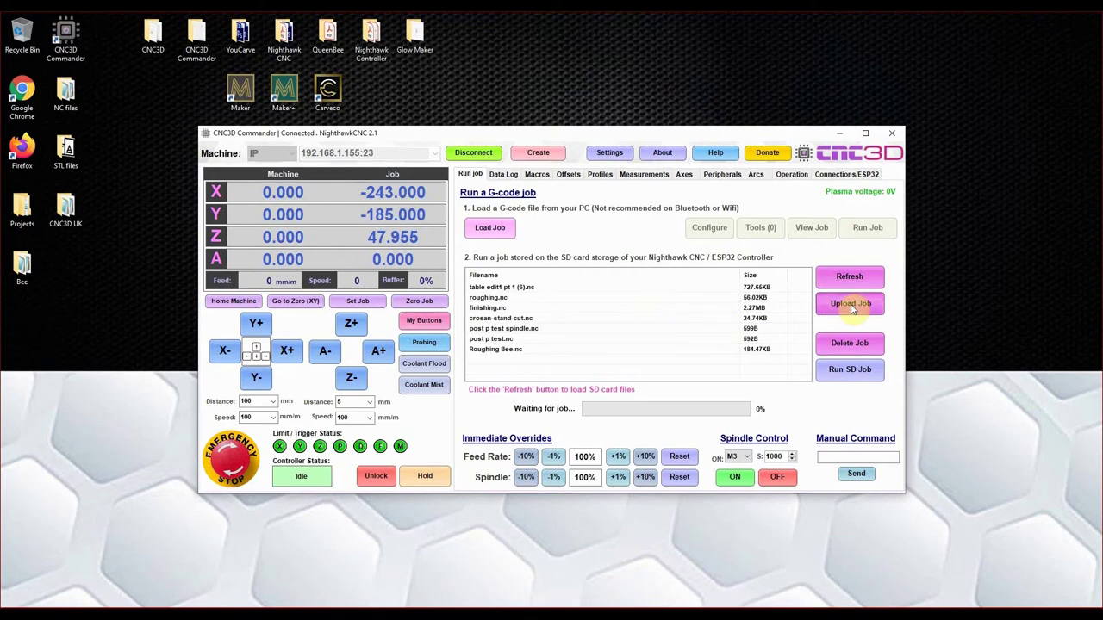
click(341, 240)
click(341, 226)
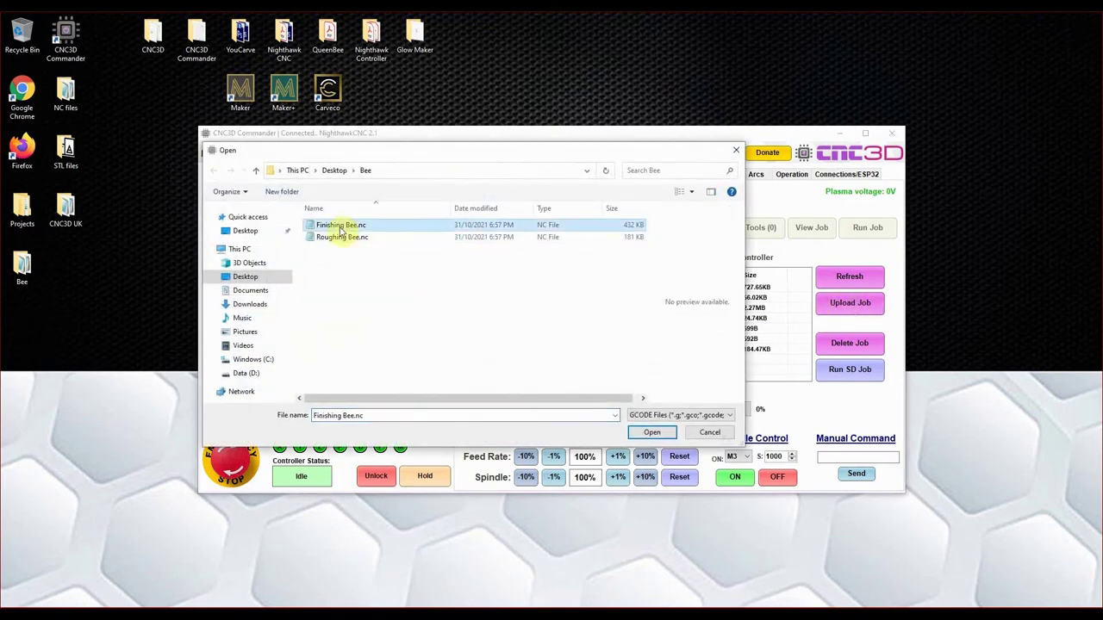
click(650, 435)
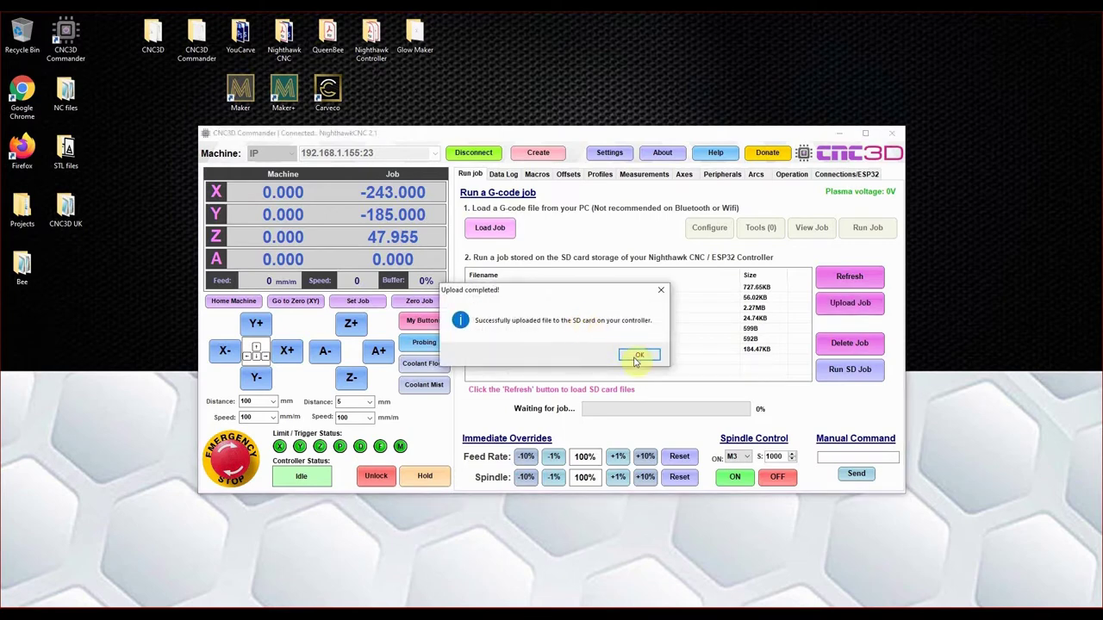
click(636, 354)
Check both uploaded bee jobs in the SD card list and select Roughing Bee.nc.
click(495, 350)
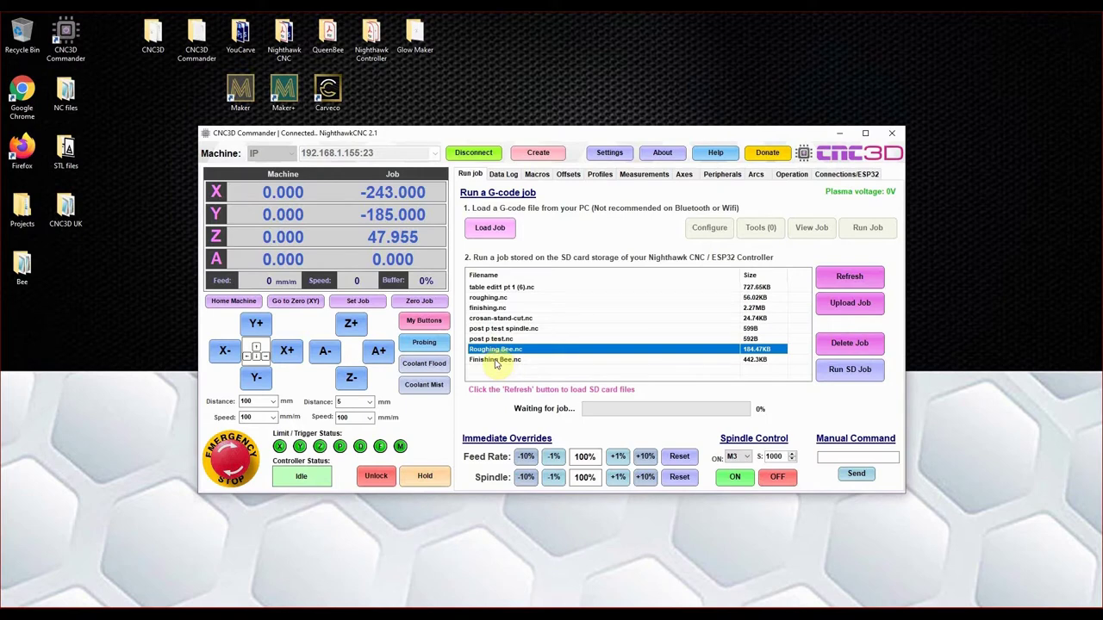
click(501, 360)
click(498, 350)
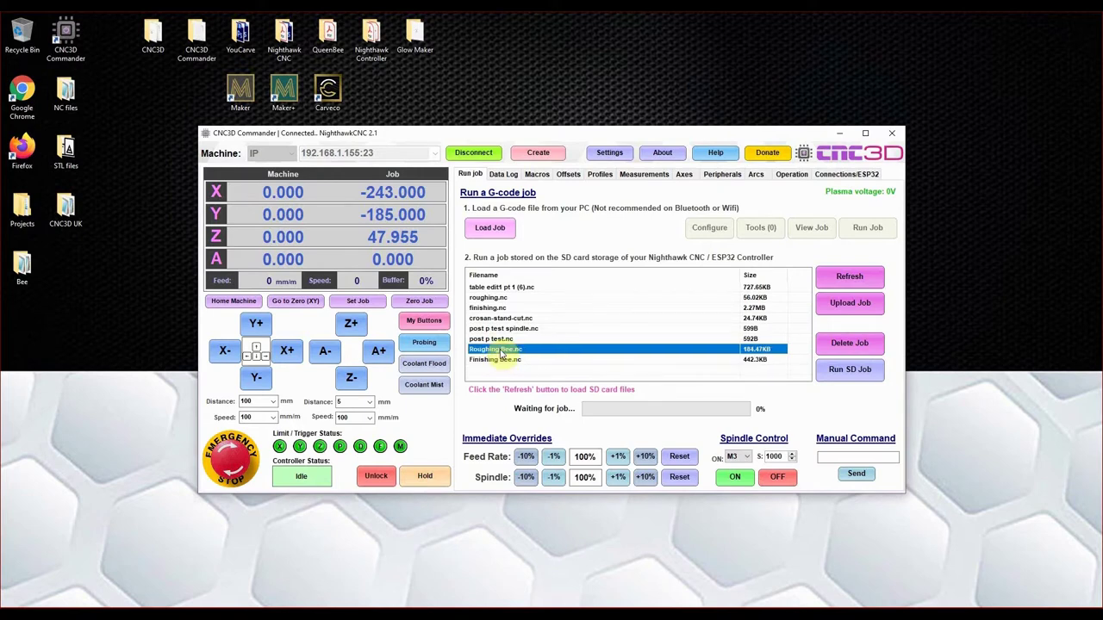